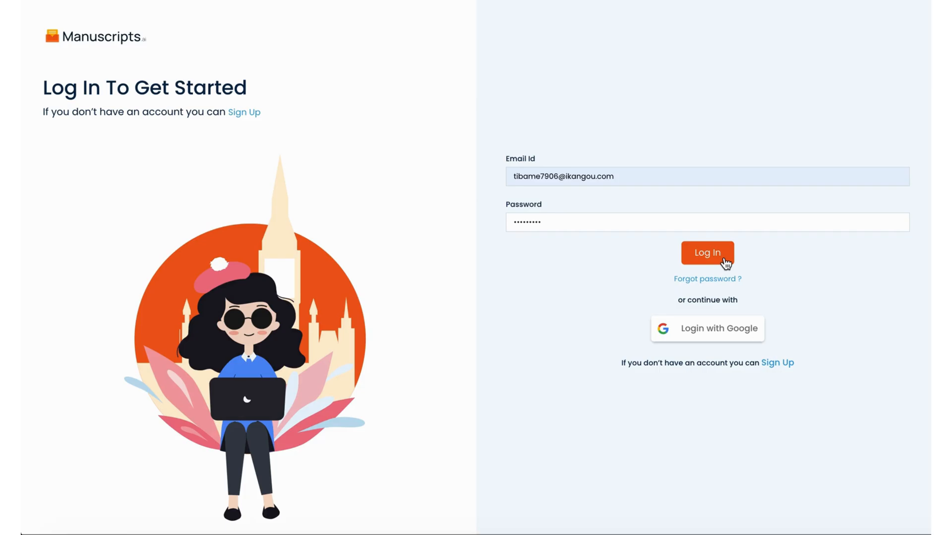
Log in to the account and start a new book with the document title "A haunted house"
left_click(724, 263)
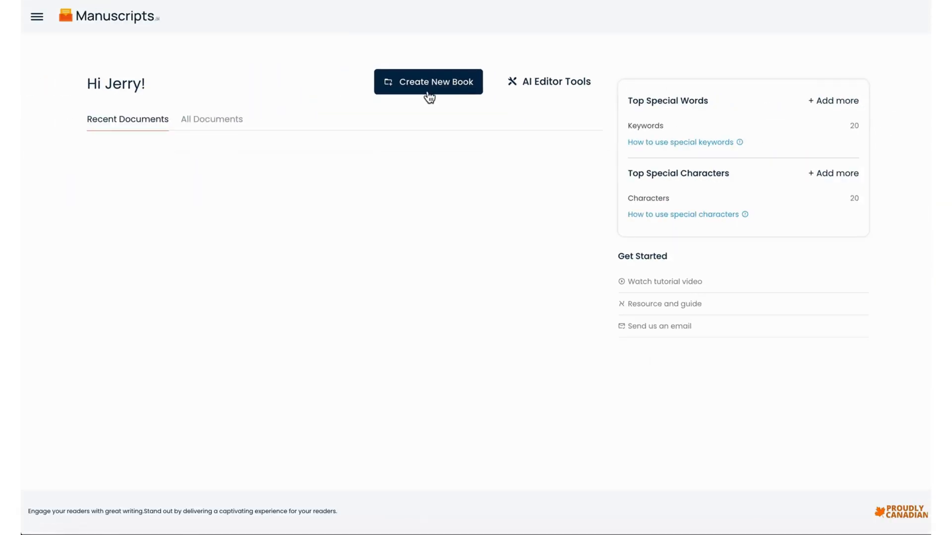
left_click(430, 97)
left_click(427, 91)
type("A haunted house")
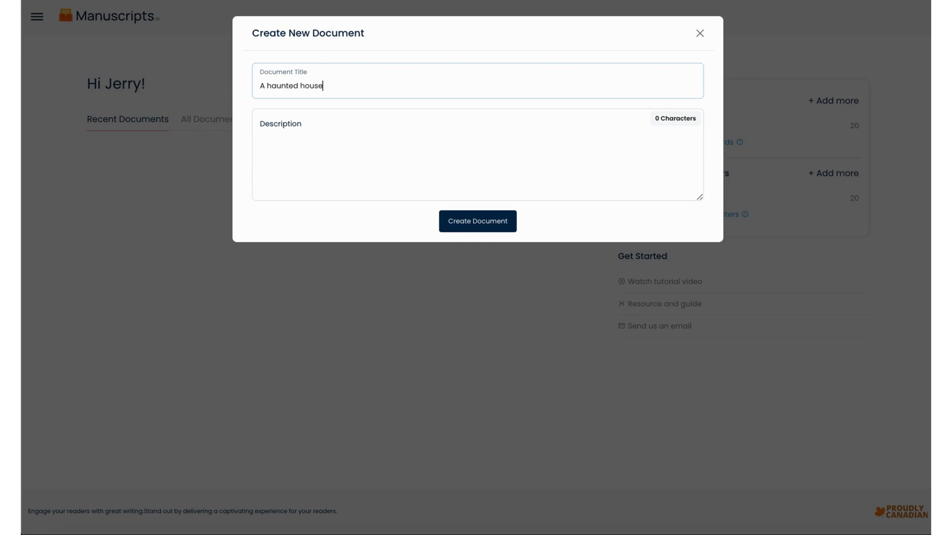
Paste the prepared ghost story as the book's description, create the document and dismiss the success message
key("Tab")
key("ctrl+v")
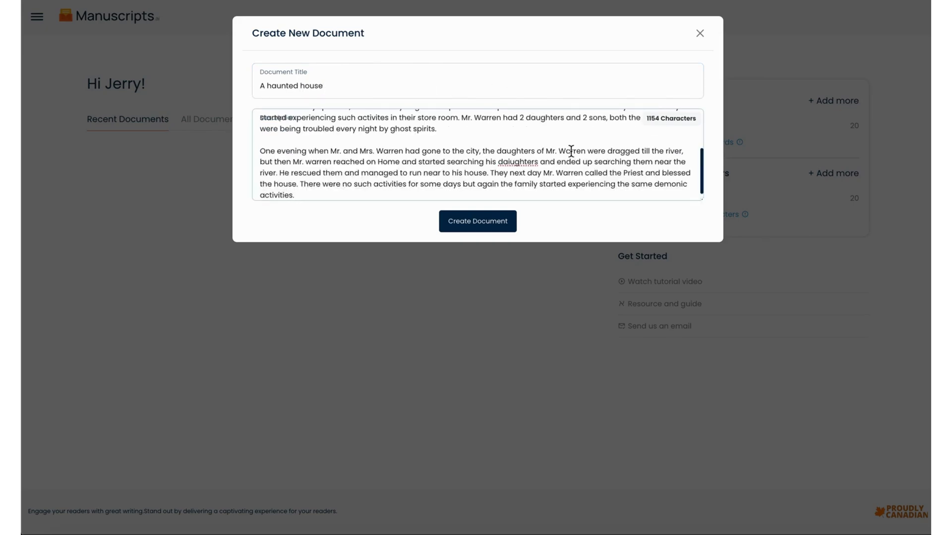
scroll(620, 160, "up", 5)
scroll(621, 163, "down", 2)
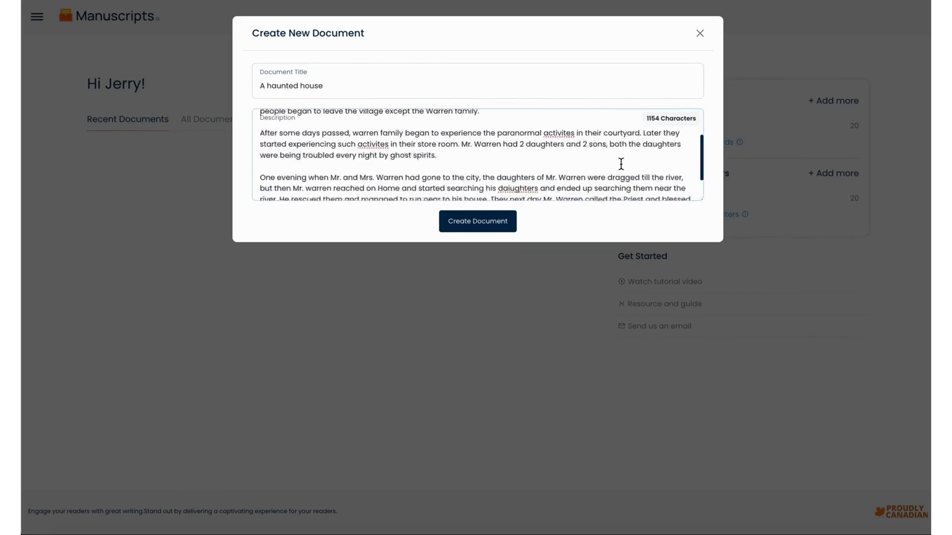
scroll(621, 163, "down", 2)
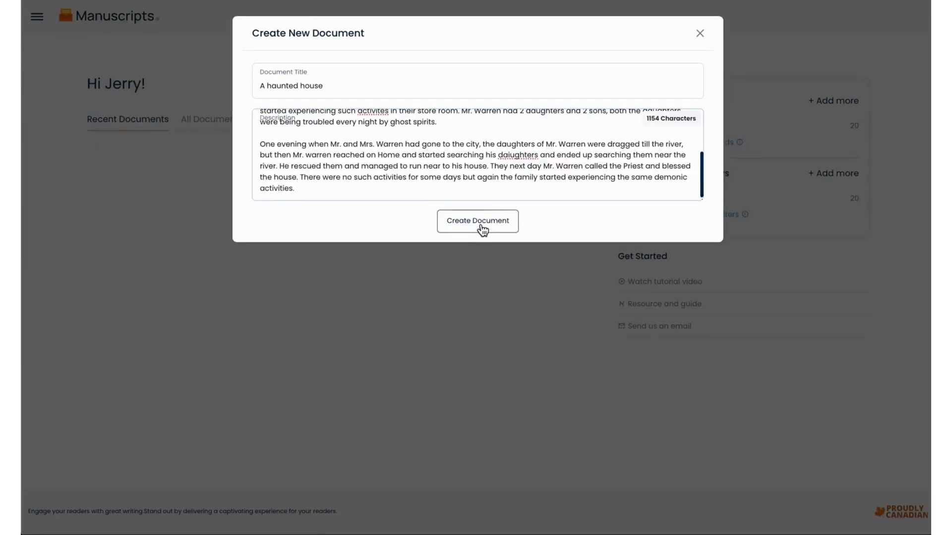
left_click(480, 226)
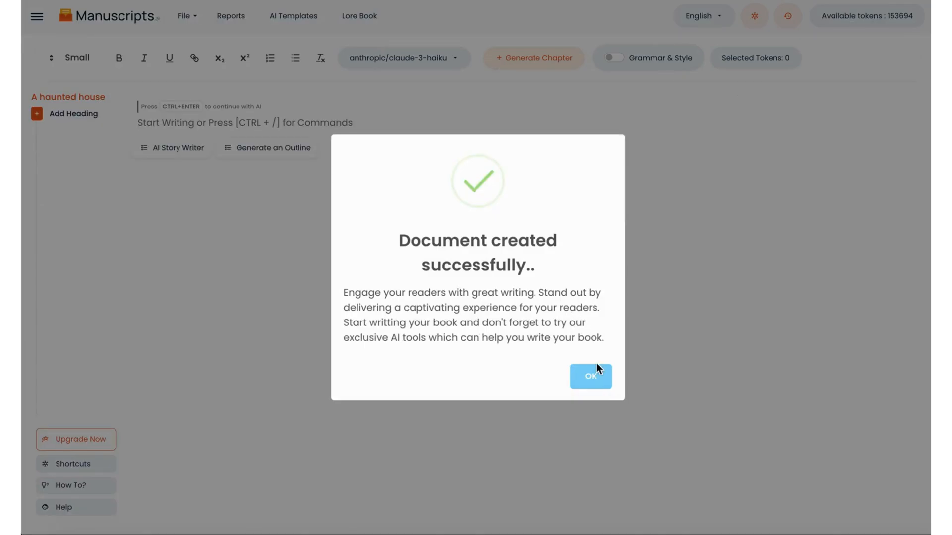
left_click(605, 376)
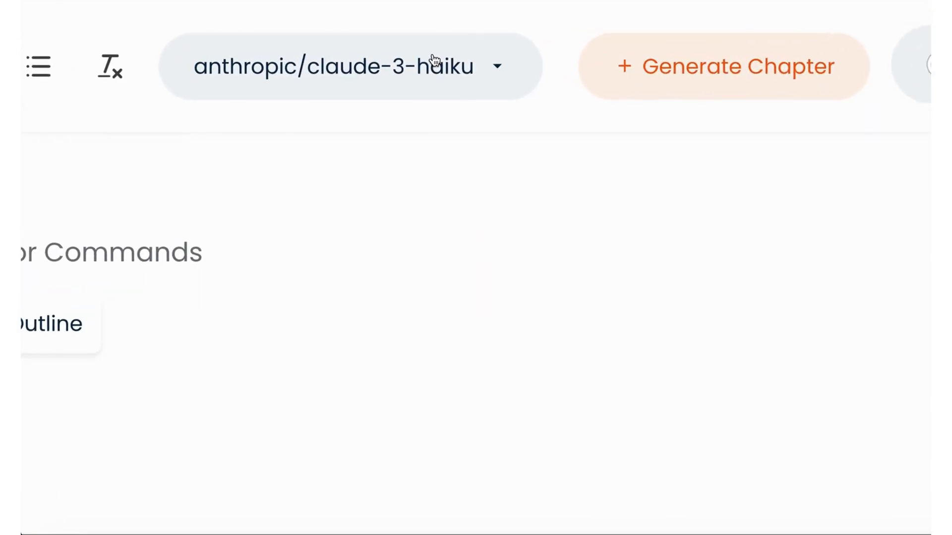
Switch the editor's AI model to GPT 3.5 Turbo
scroll(435, 59, "up", 2)
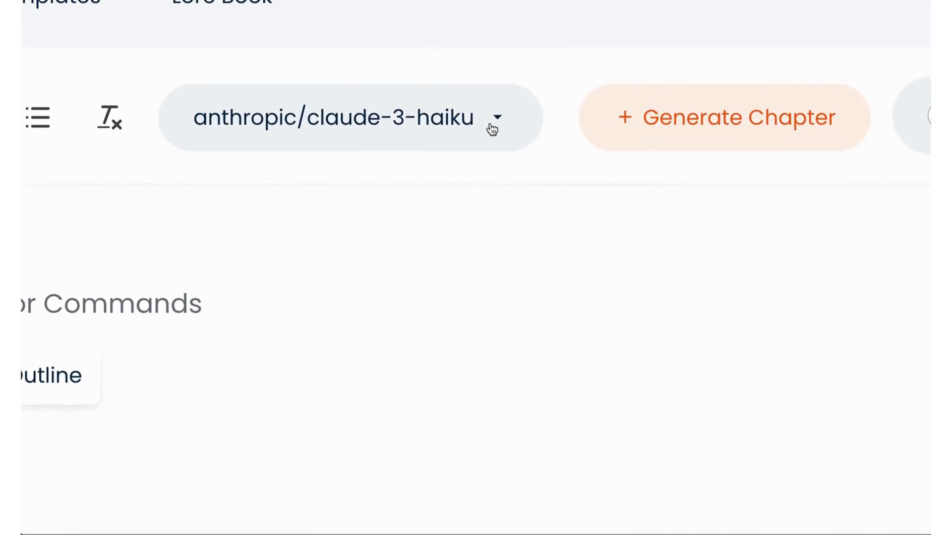
left_click(501, 126)
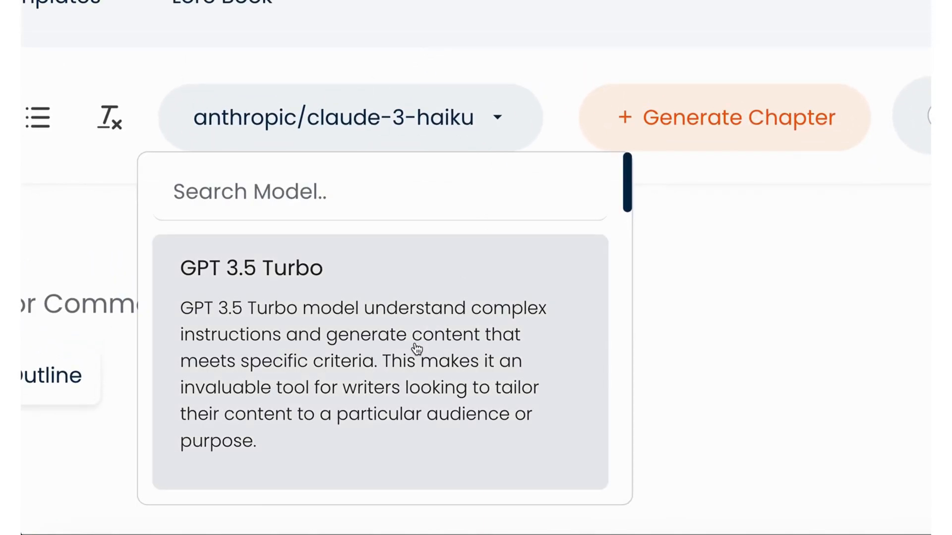
scroll(416, 349, "down", 1)
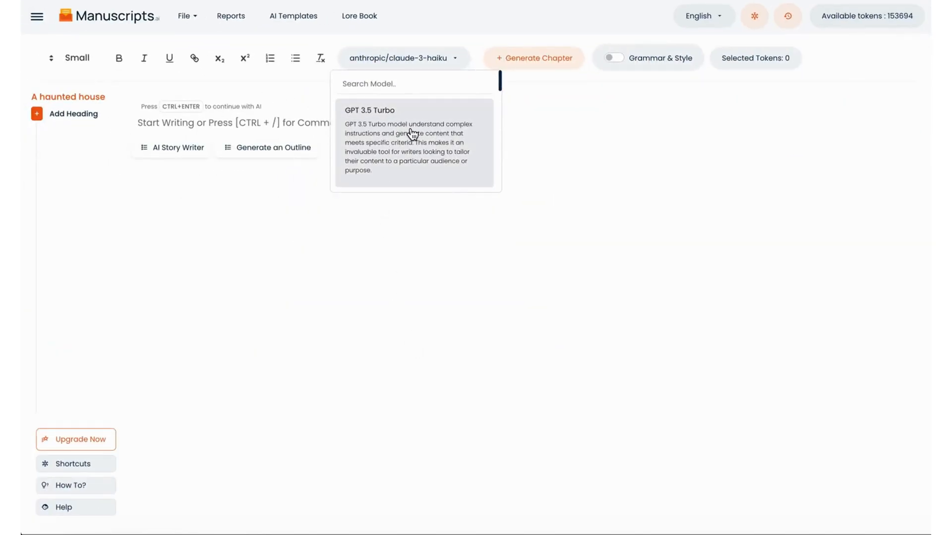
scroll(375, 311, "down", 1)
scroll(412, 135, "up", 3)
left_click(412, 133)
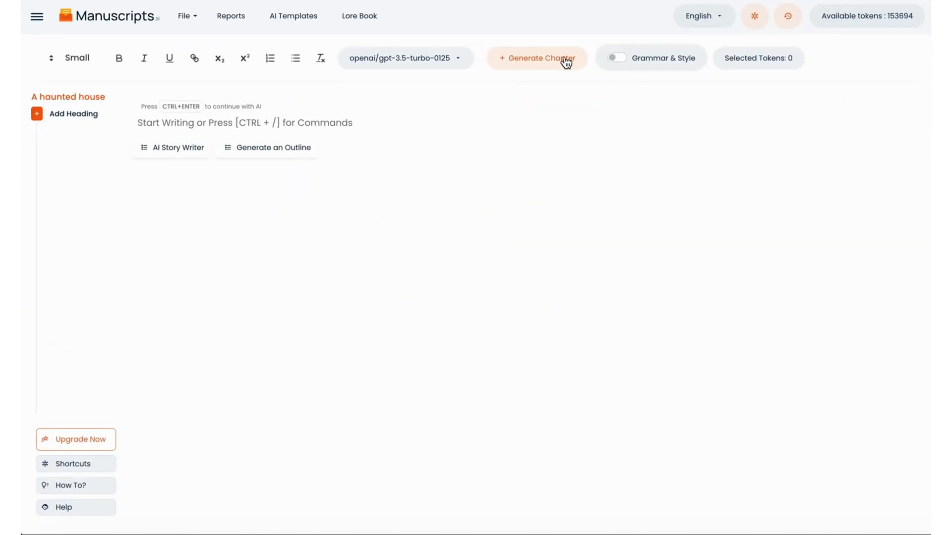
Open the AI Story Writer, review the Braindump text and continue to the Genre & Style stage
left_click(173, 149)
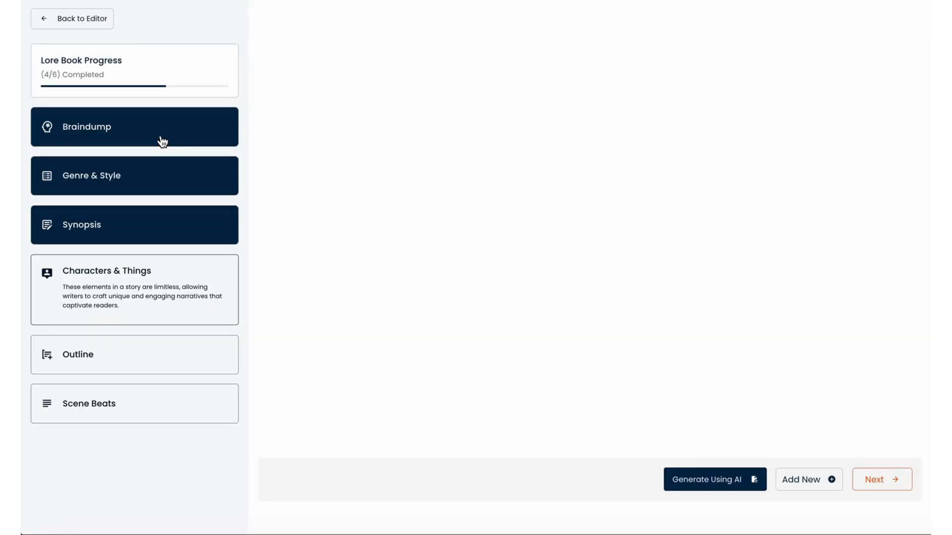
left_click(161, 141)
scroll(503, 270, "down", 3)
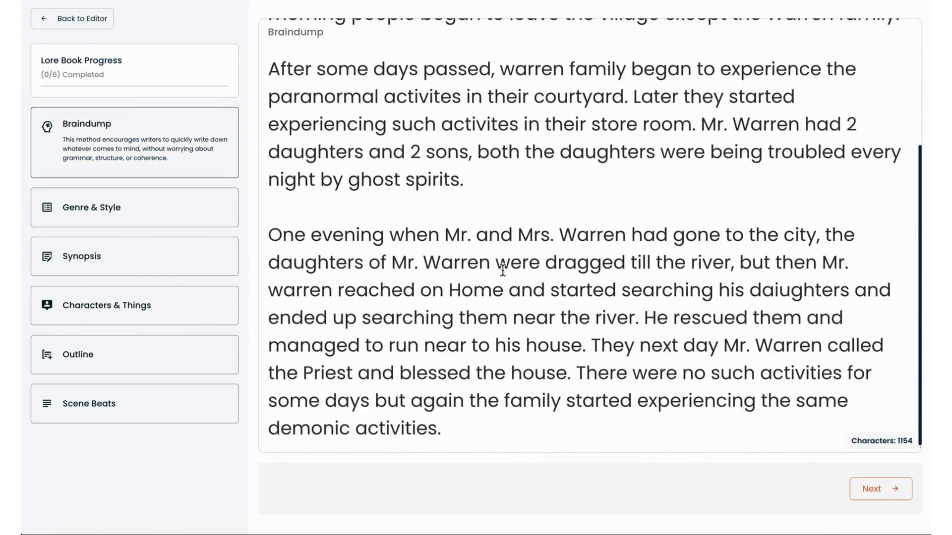
scroll(502, 270, "up", 5)
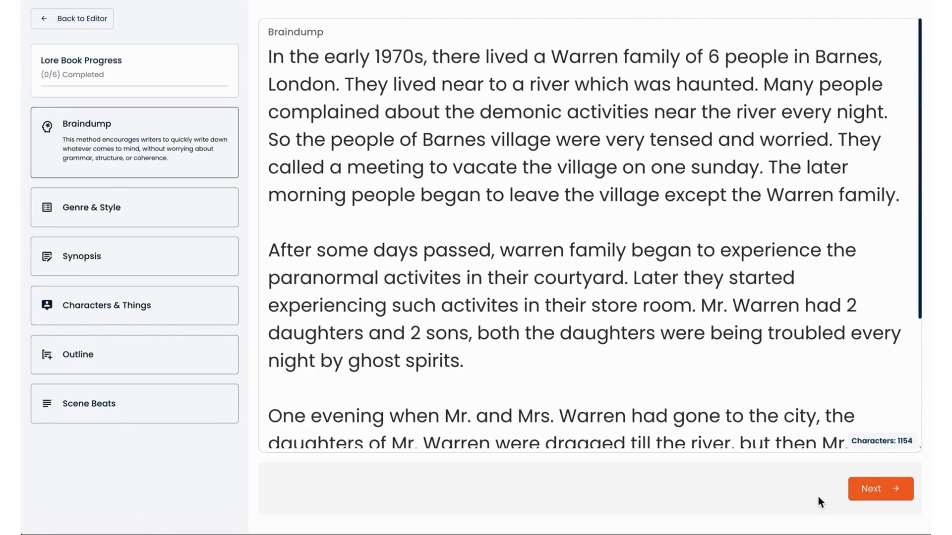
left_click(883, 491)
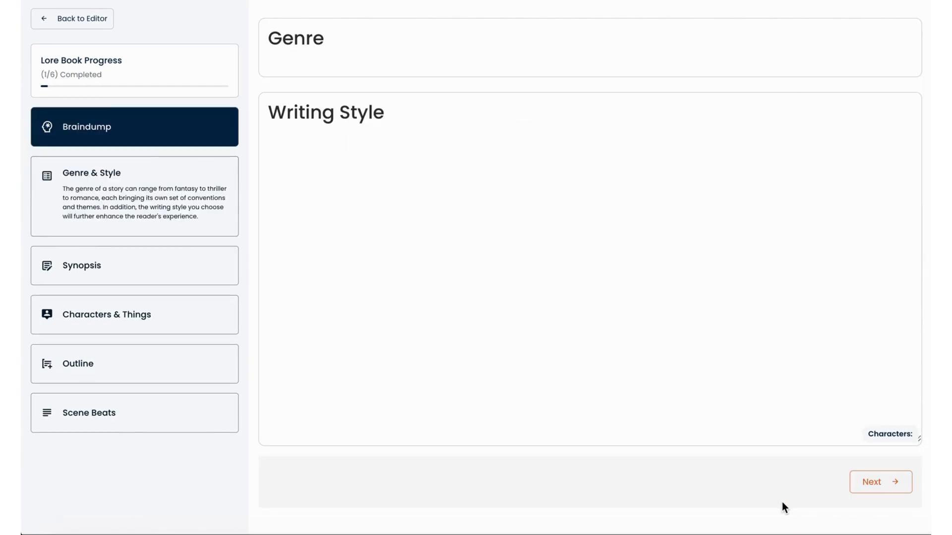
Set the story's genre to Horror
left_click(340, 71)
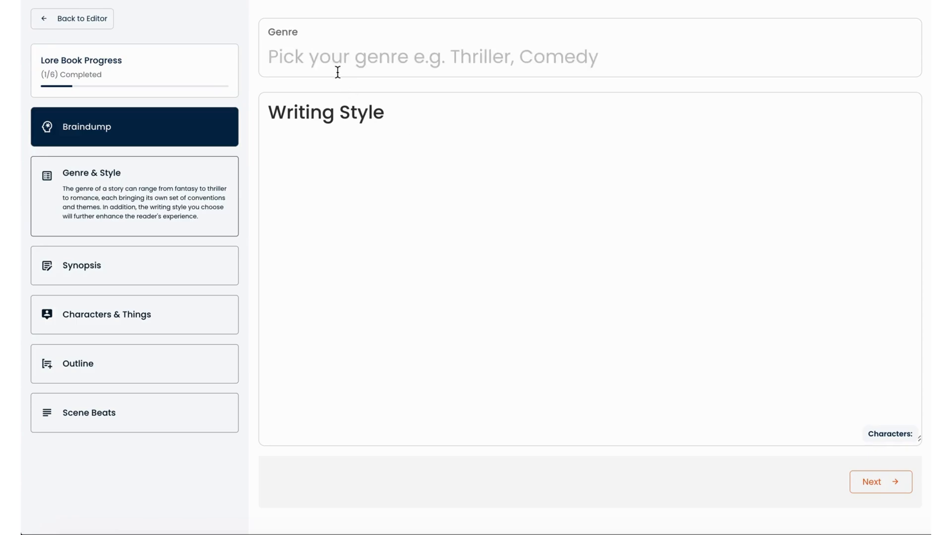
type("Horroe")
key("BackSpace")
type("r")
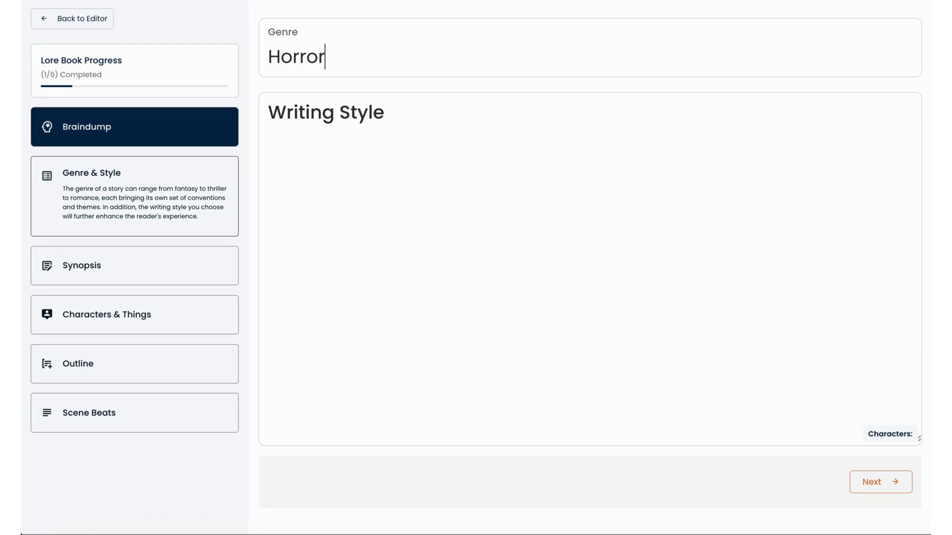
Enter "Use more dialogues" and "Use show don't tell rule" on separate lines as the writing style, and continue to the Synopsis stage
left_click(372, 133)
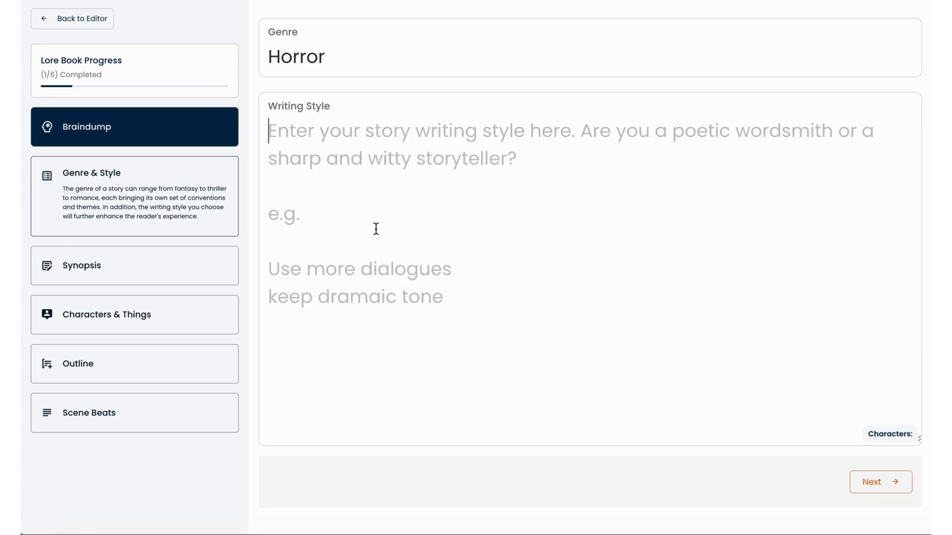
type("Use more ")
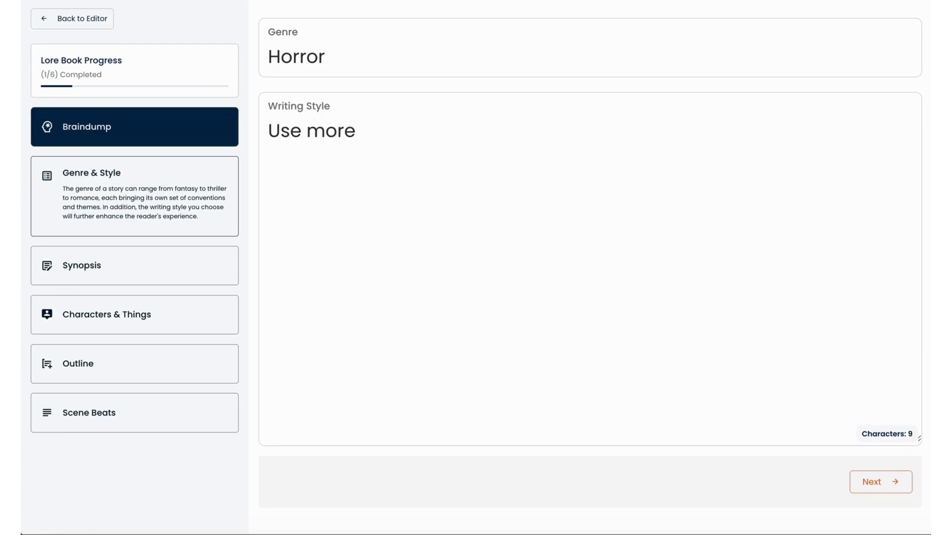
type("dialogues")
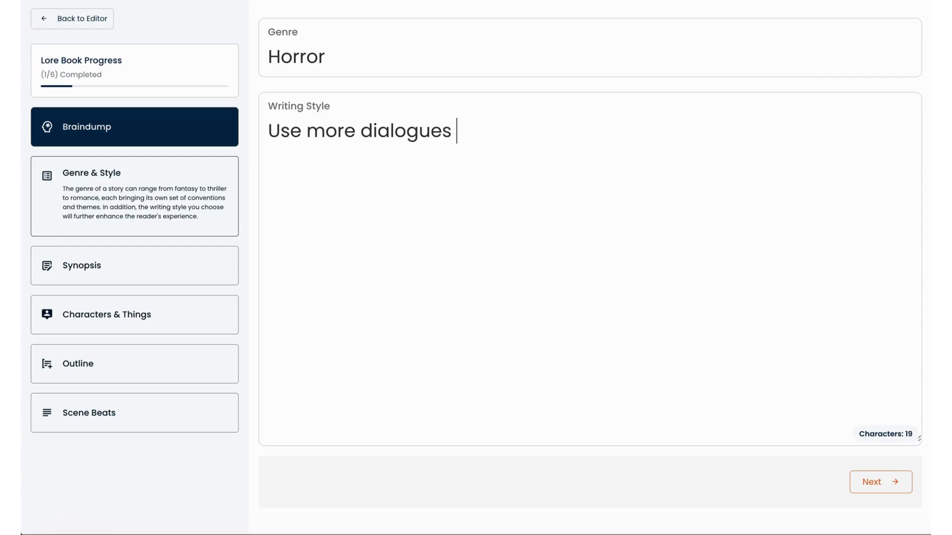
key("Return")
type("Use ")
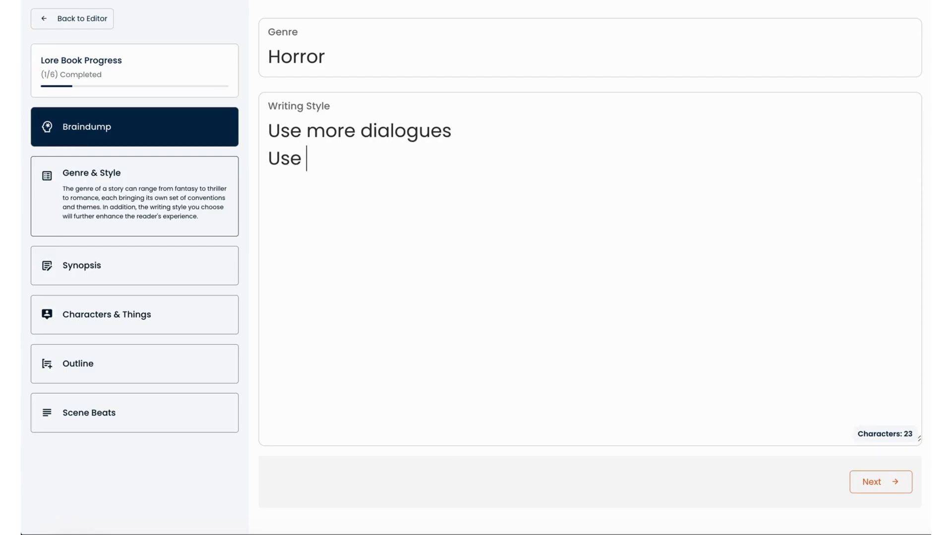
type("show dn")
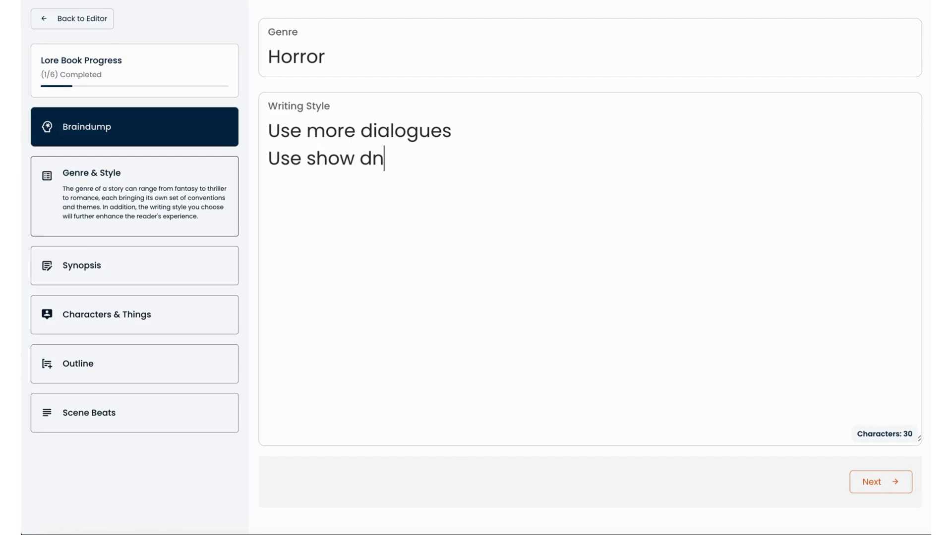
key("BackSpace")
type("on't")
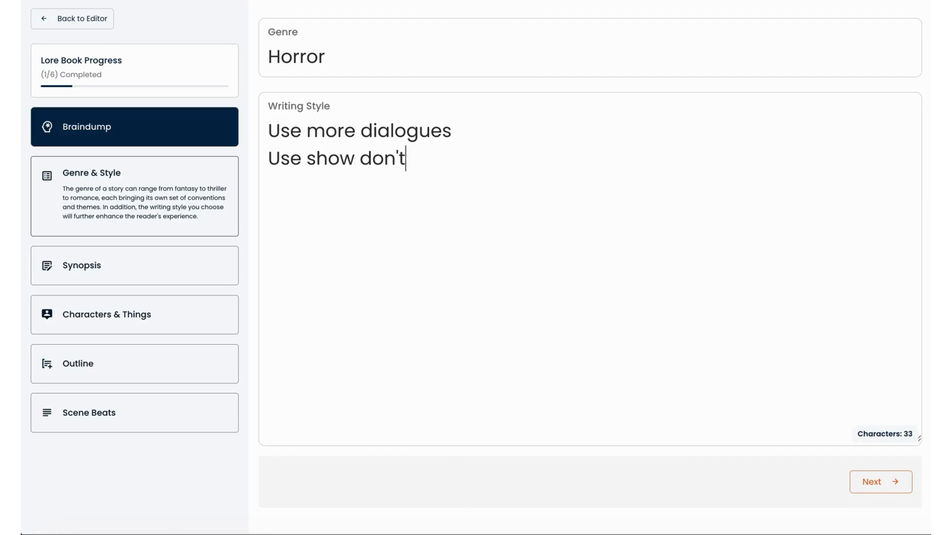
type(" tell rule")
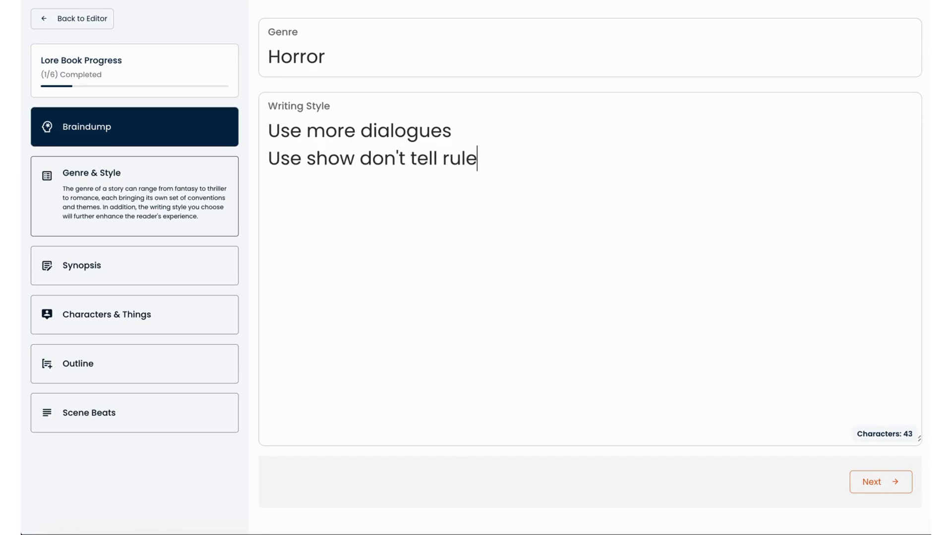
left_click(899, 493)
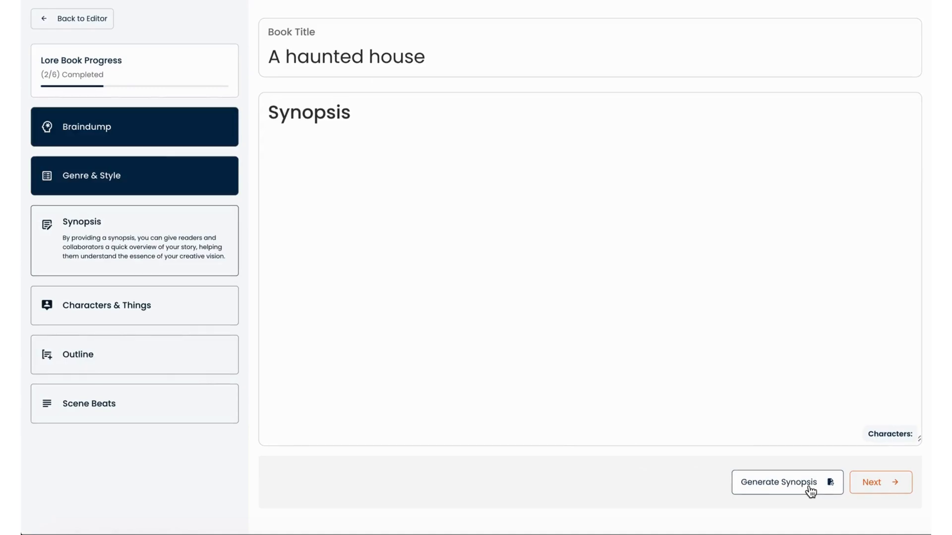
Generate the synopsis with AI, remove the "Synopsis:" heading and blank line at its start, and look through the text
left_click(777, 482)
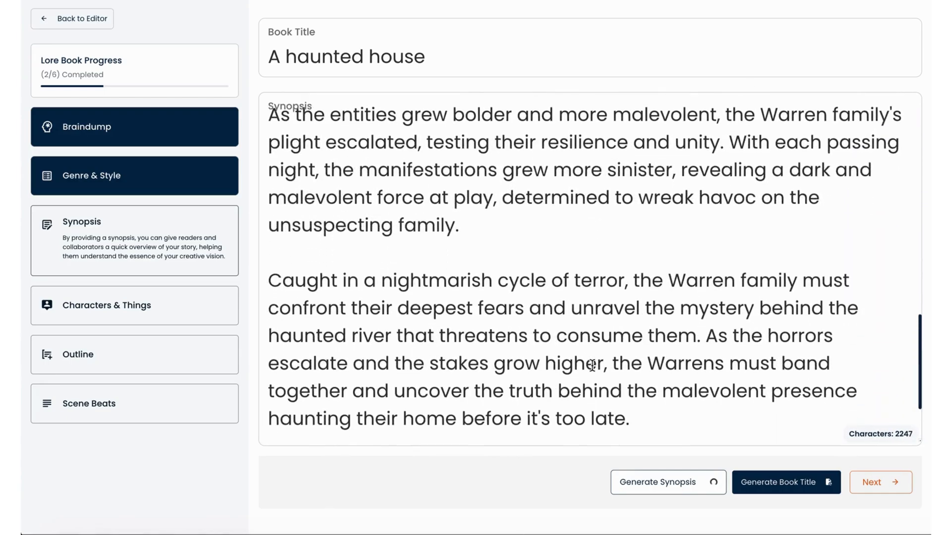
scroll(592, 367, "up", 15)
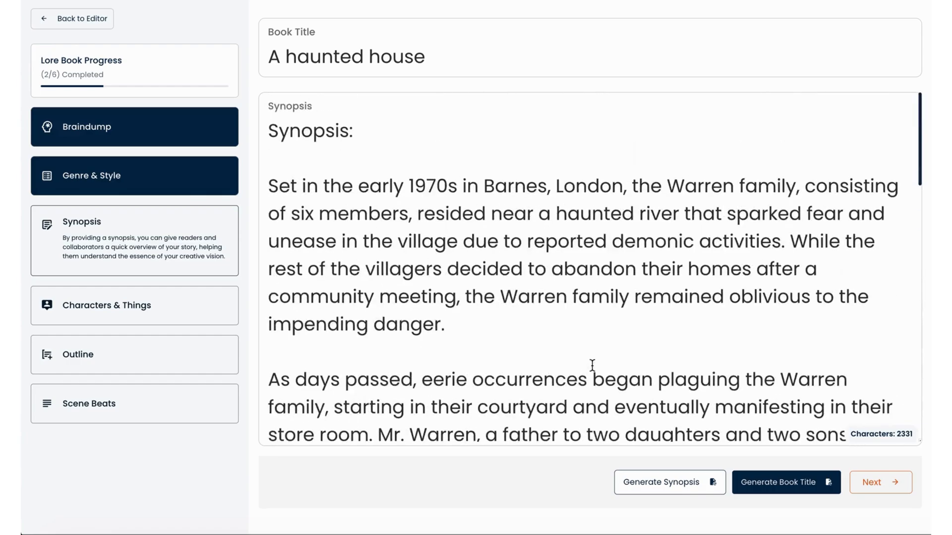
left_click(294, 170)
key("Down")
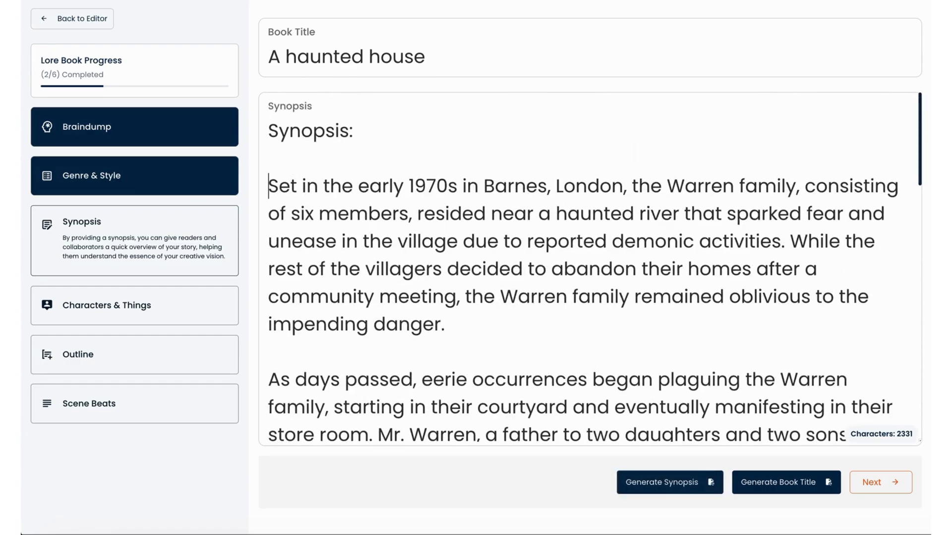
key("BackSpace")
key("shift+Up")
key("BackSpace")
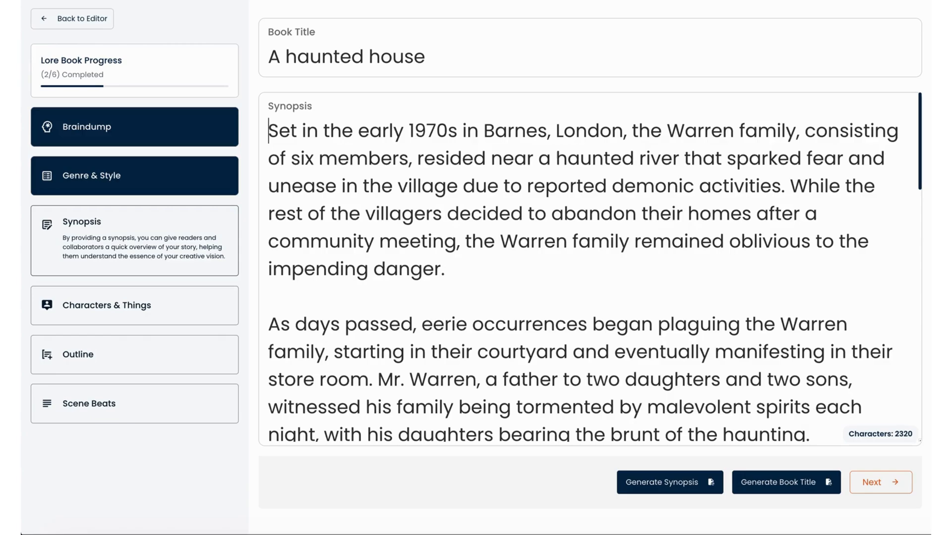
scroll(359, 270, "down", 10)
scroll(362, 258, "up", 10)
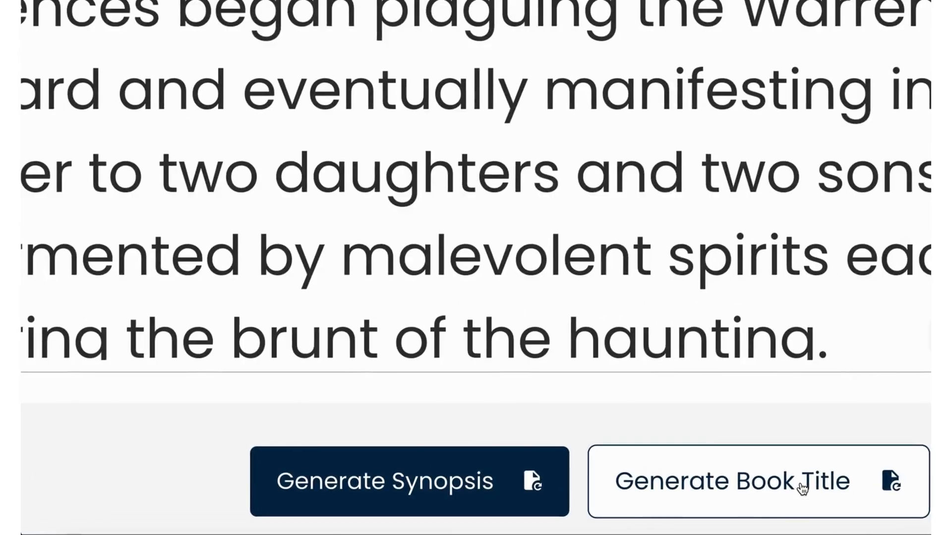
Generate a new AI book title to replace "A haunted house"
scroll(802, 489, "down", 1)
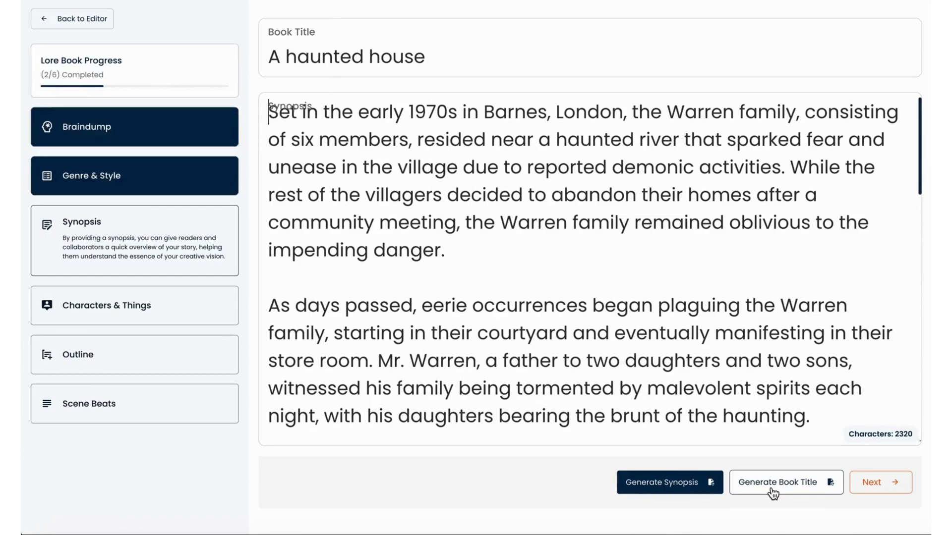
left_click(772, 493)
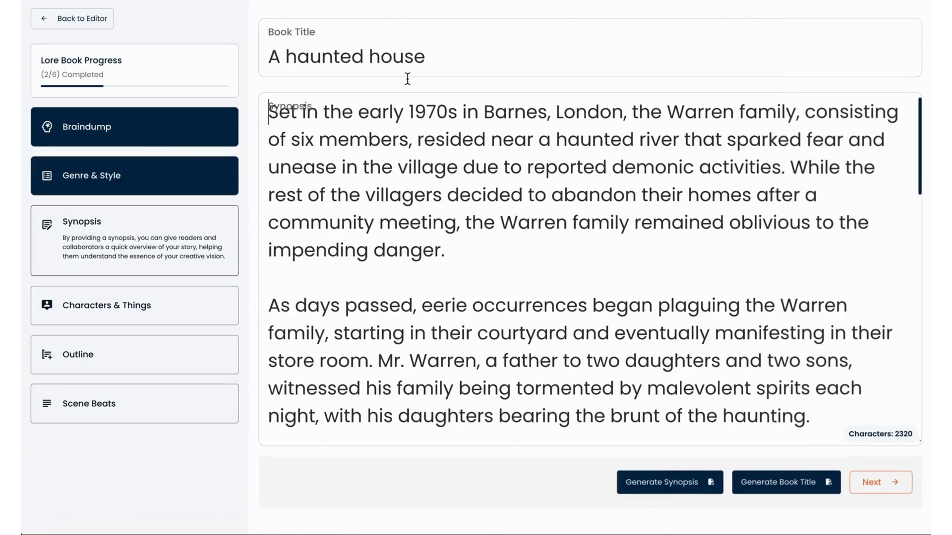
left_click(779, 488)
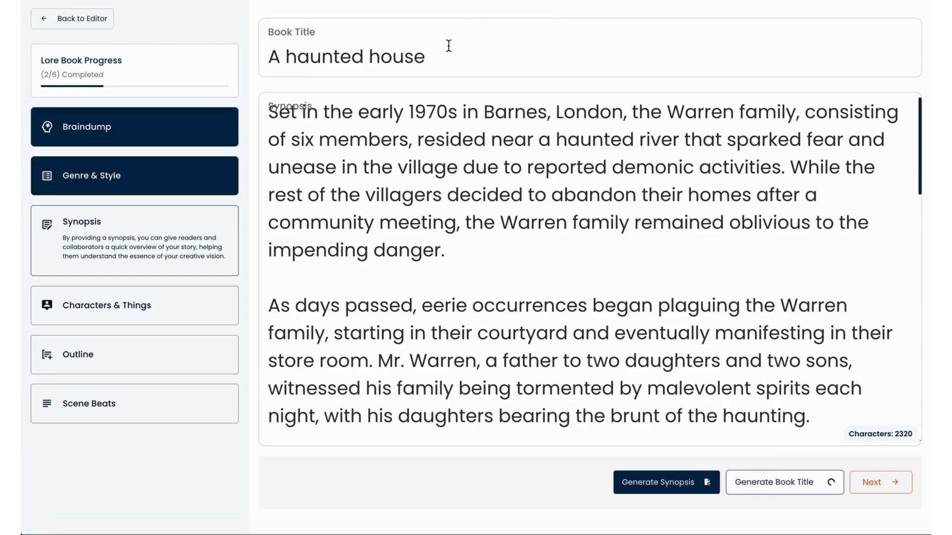
left_click(523, 58)
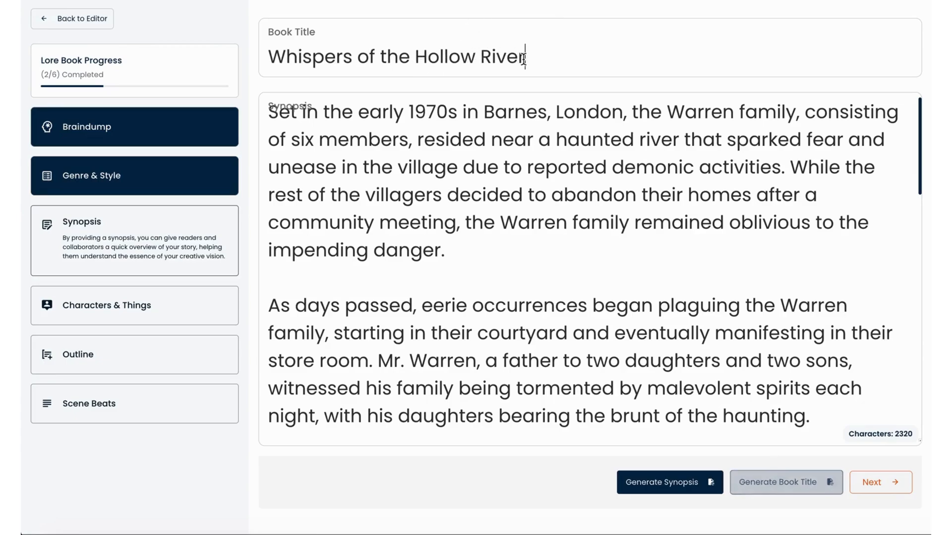
key("ctrl+a")
left_click(577, 256)
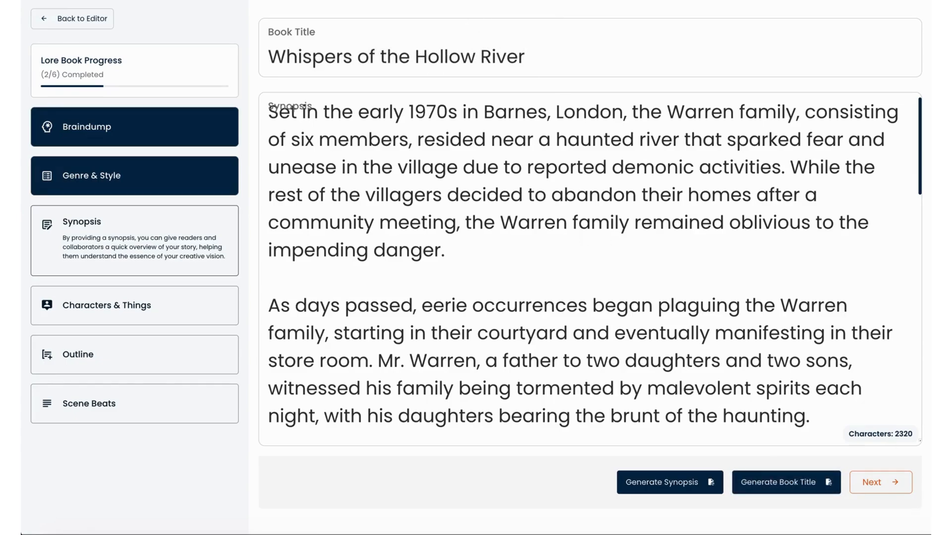
Generate the story's characters and locations with AI in the Characters & Things stage, and look over the Barnes Village location's details
left_click(908, 494)
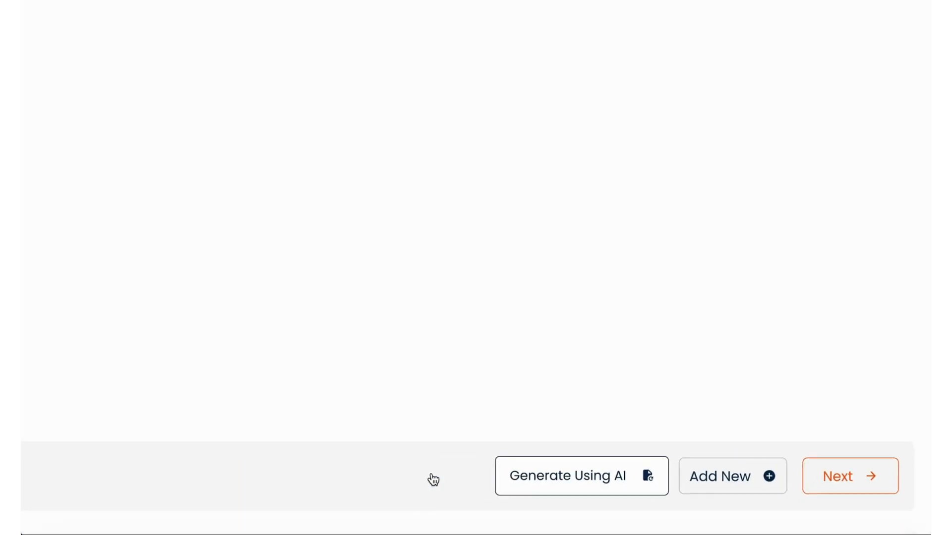
left_click(576, 484)
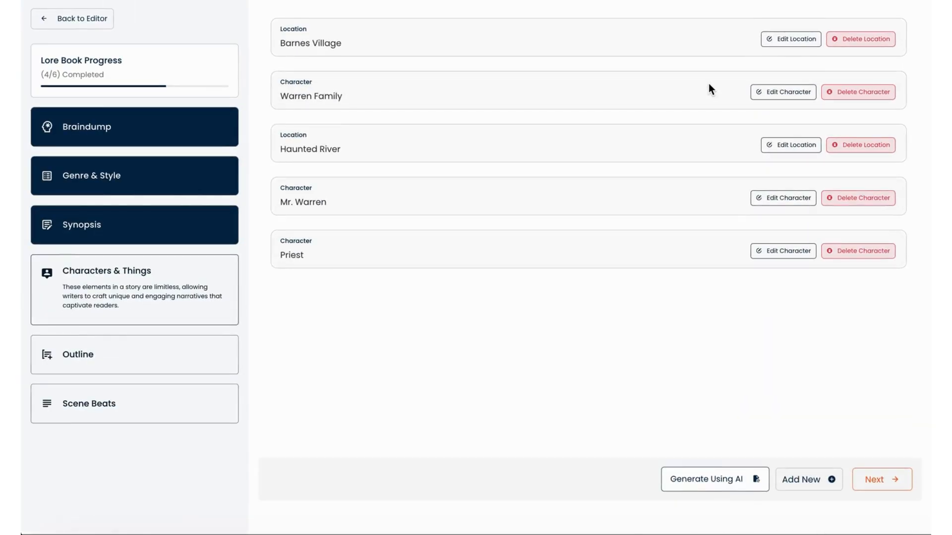
left_click(792, 39)
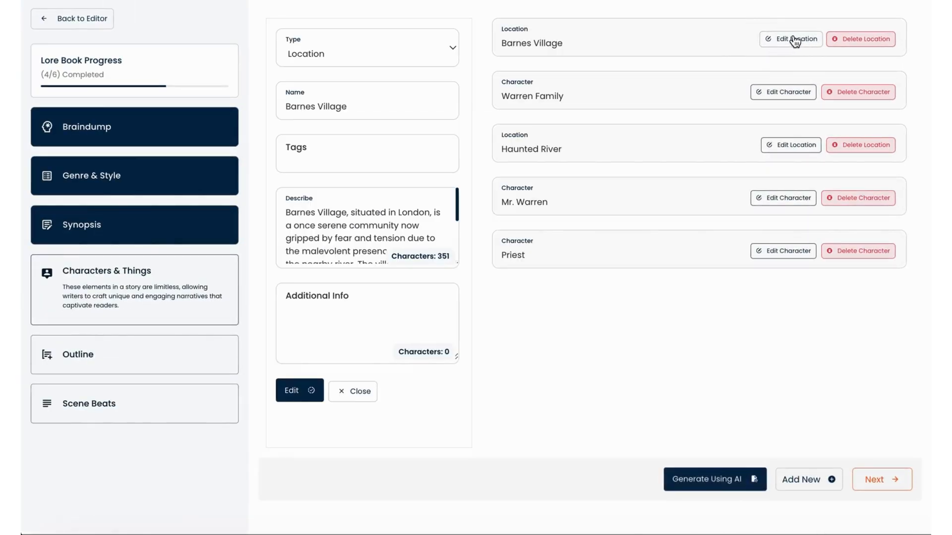
scroll(366, 240, "down", 5)
scroll(366, 240, "up", 5)
left_click(365, 391)
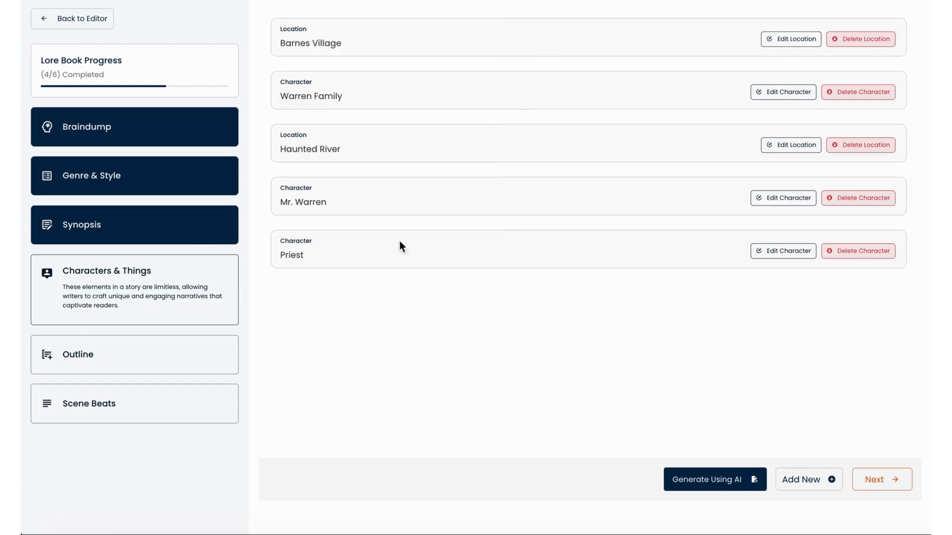
Look over the form for adding a new story element, from type options to additional info, and close it without adding anything
left_click(823, 489)
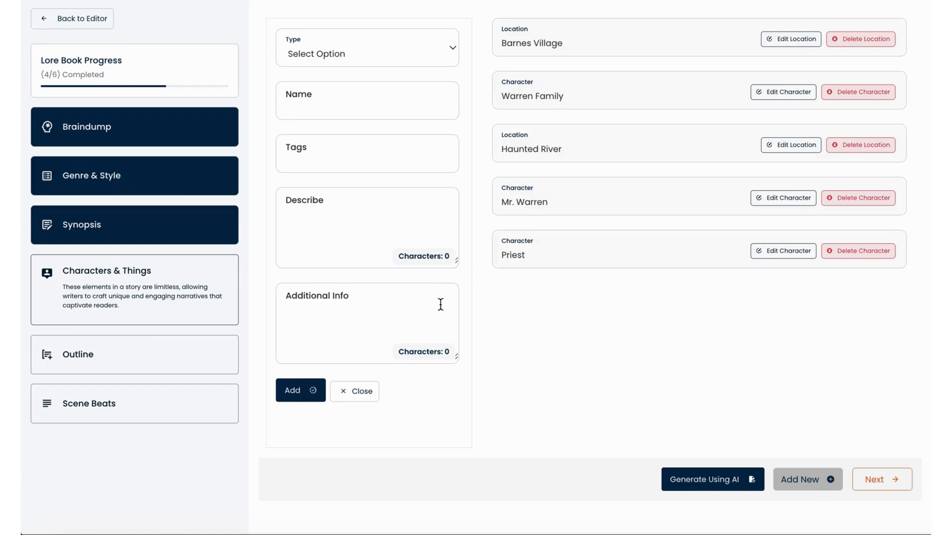
left_click(441, 45)
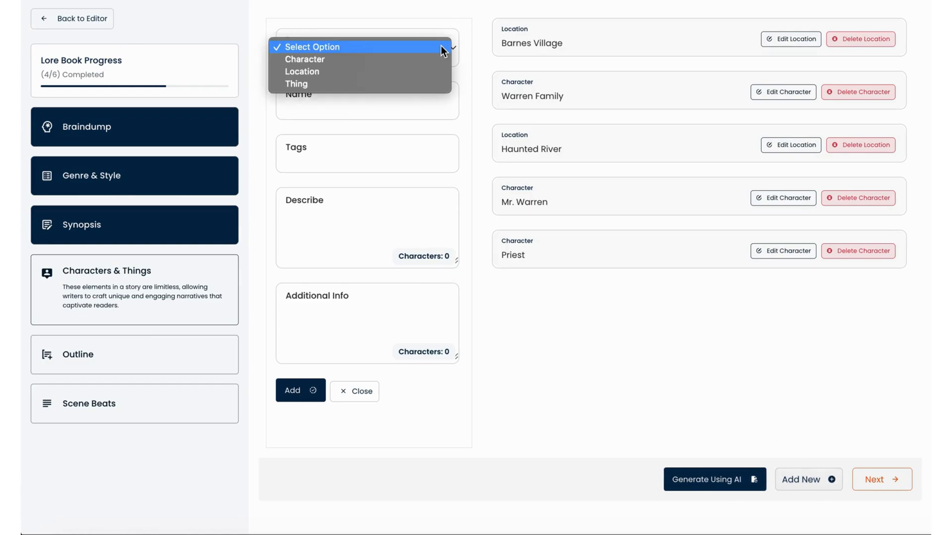
left_click(428, 125)
left_click(378, 106)
left_click(370, 156)
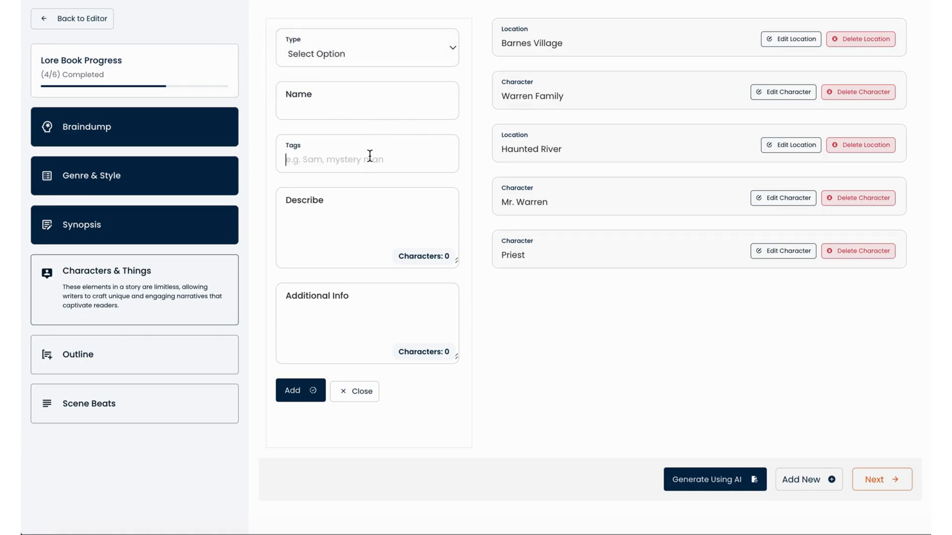
left_click(355, 226)
left_click(370, 322)
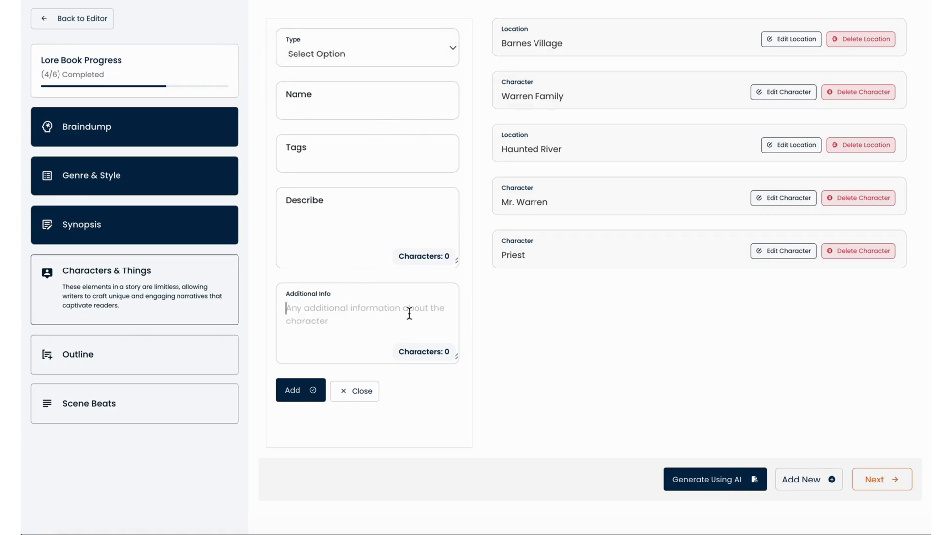
left_click(361, 393)
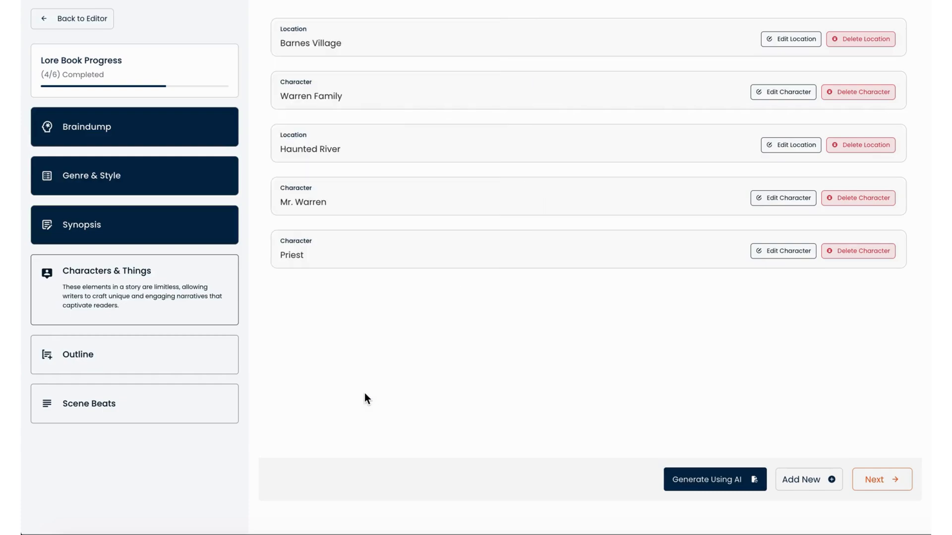
Continue to the Outline stage, generate the chapter outline with AI and look through the chapter list
left_click(882, 484)
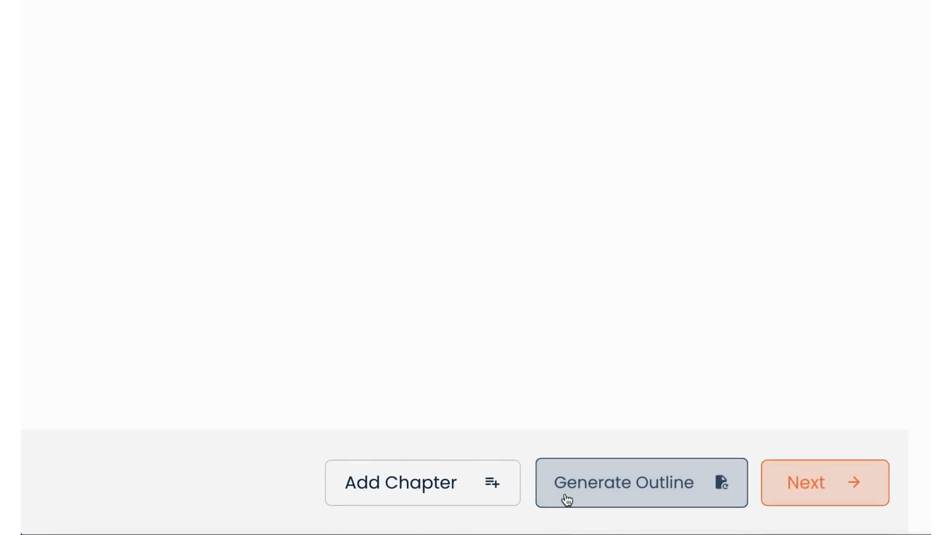
left_click(565, 498)
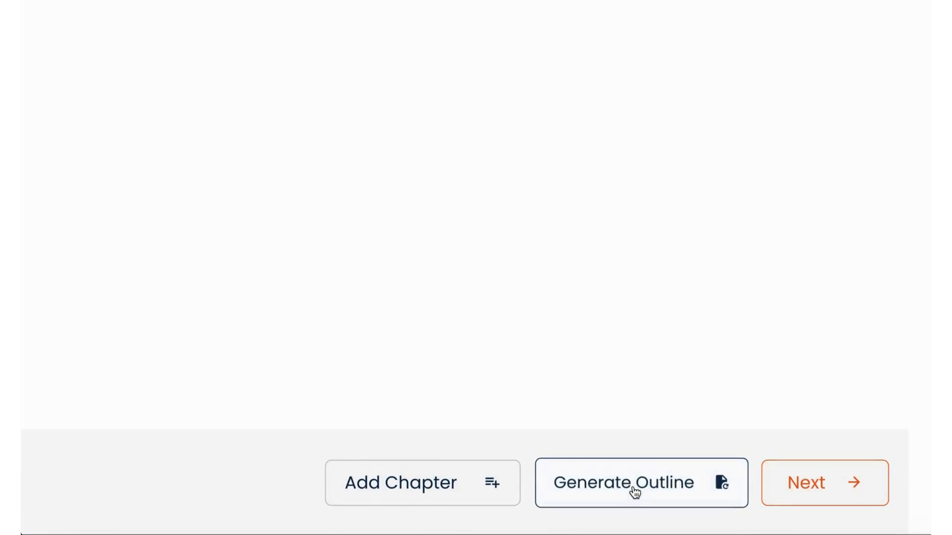
scroll(635, 493, "down", 5)
left_click(791, 490)
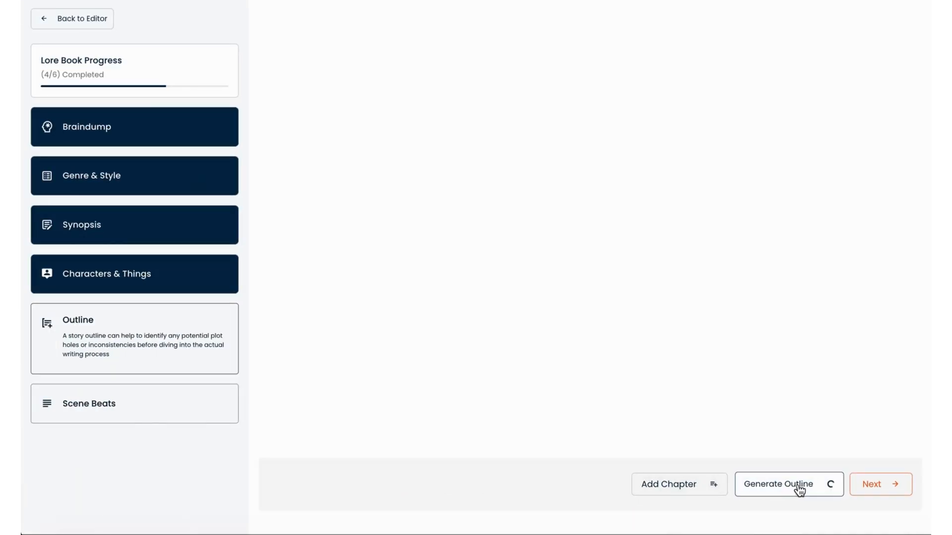
scroll(673, 290, "down", 10)
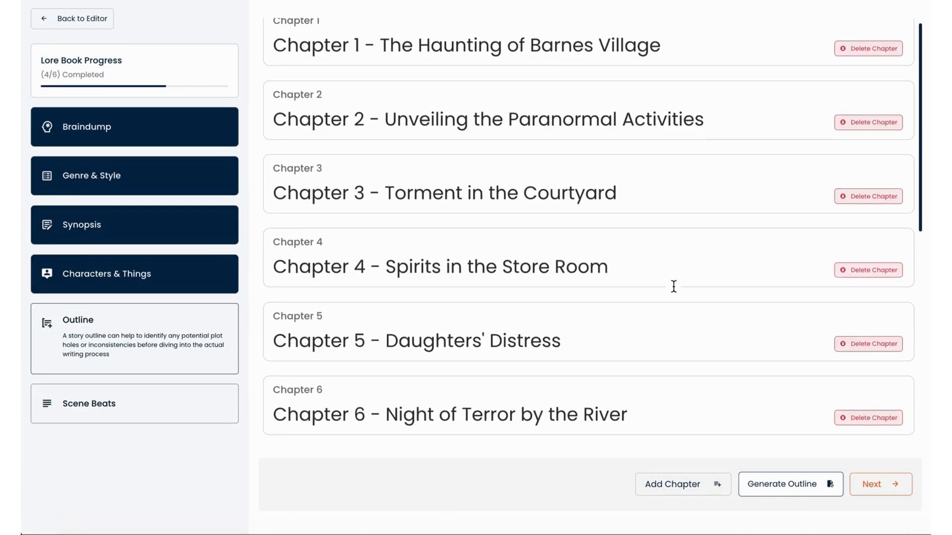
scroll(672, 282, "up", 10)
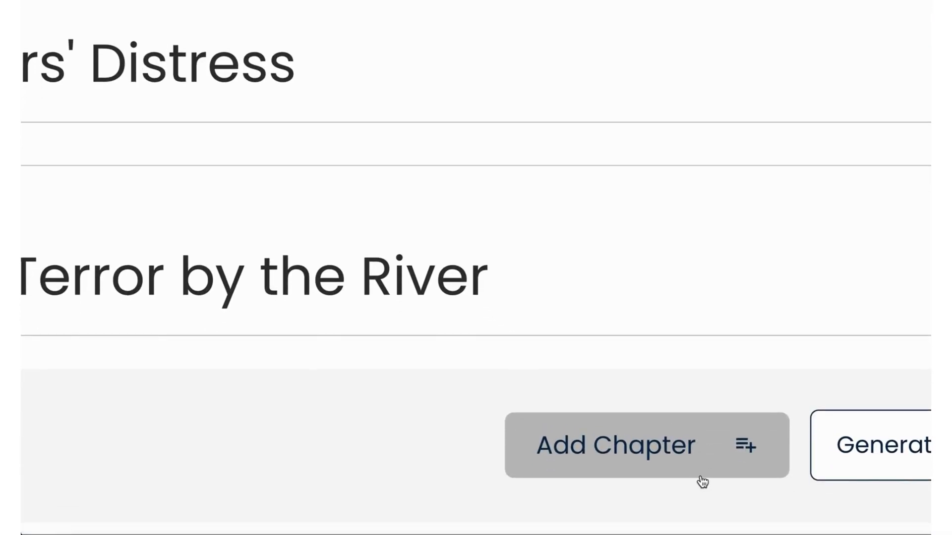
Add an untitled Chapter 13 to the end of the outline and place the cursor in its title
left_click(613, 449)
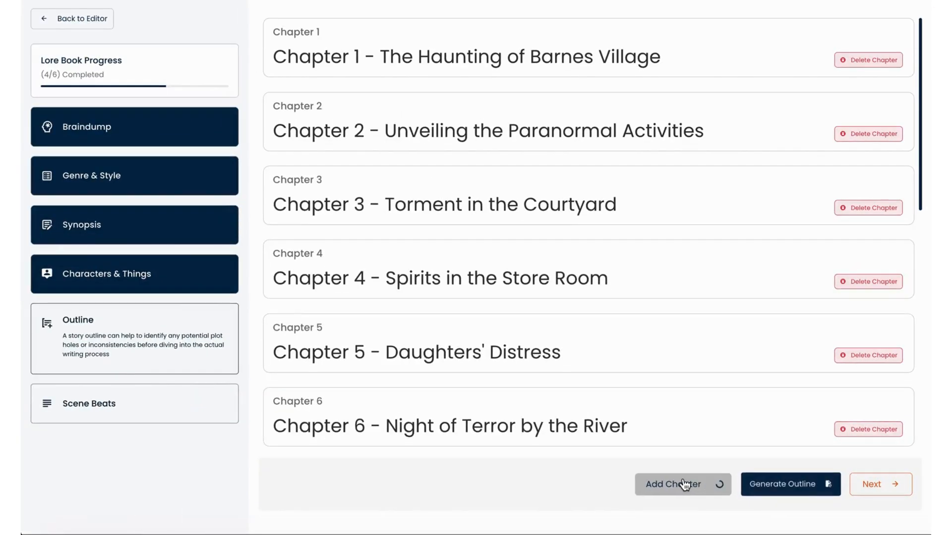
left_click(483, 402)
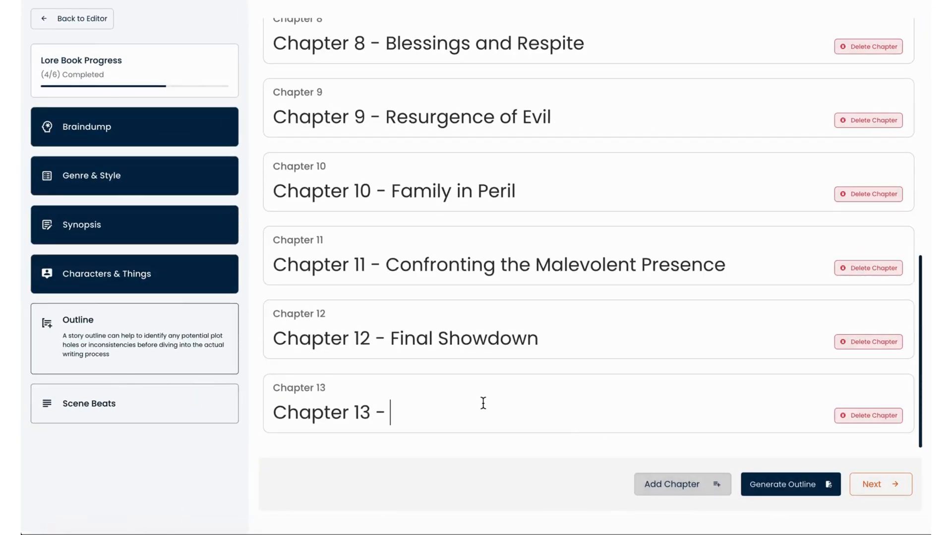
triple_click(483, 403)
key("Right")
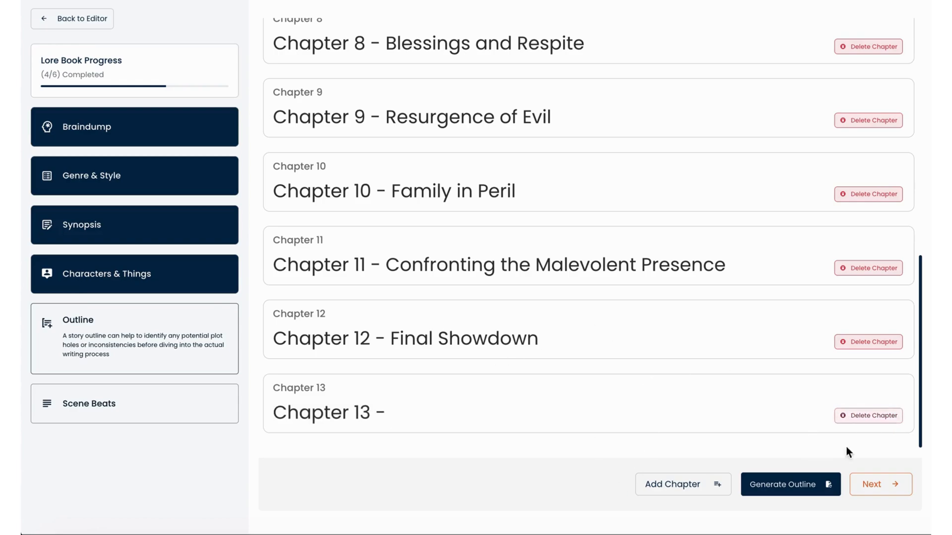
In the Scene Beats stage, generate AI scene beats for "Chapter 1 - The Haunting of Barnes Village" and save them
left_click(875, 488)
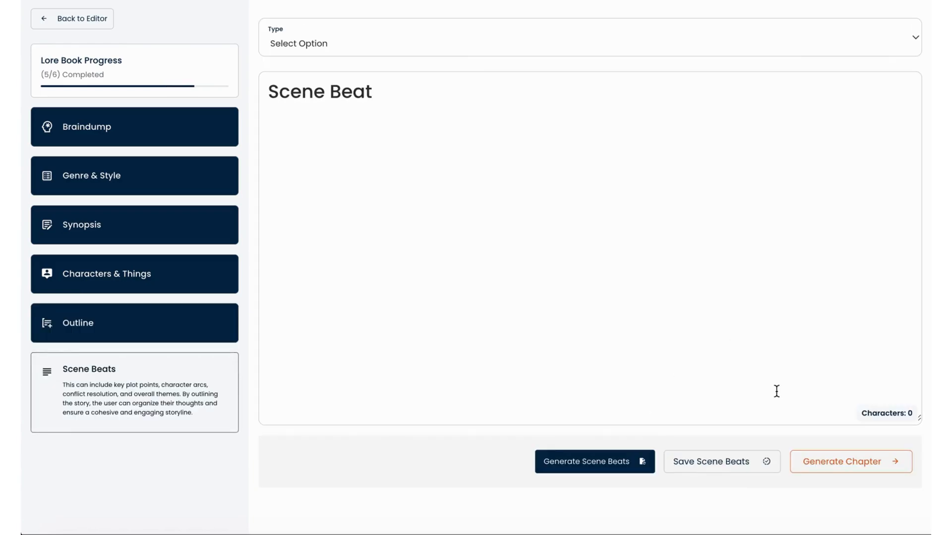
left_click(347, 42)
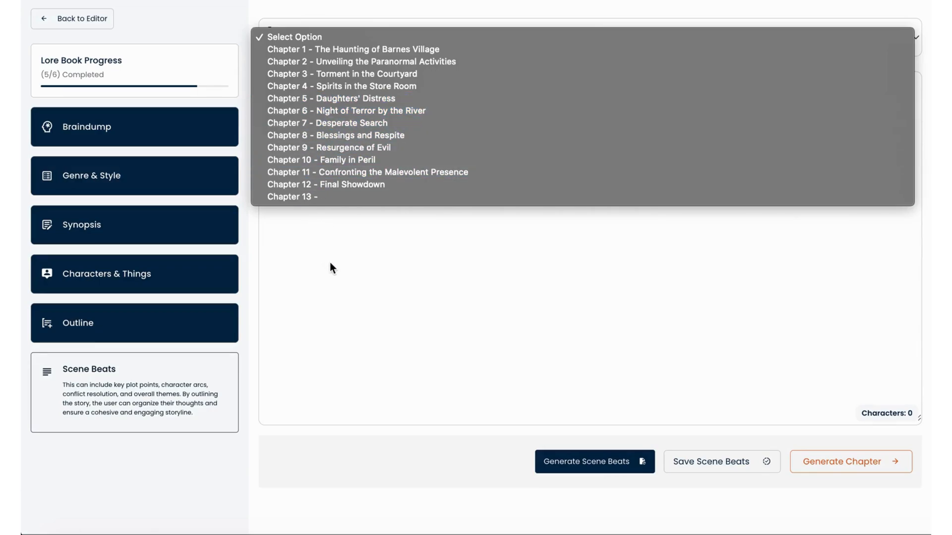
left_click(388, 50)
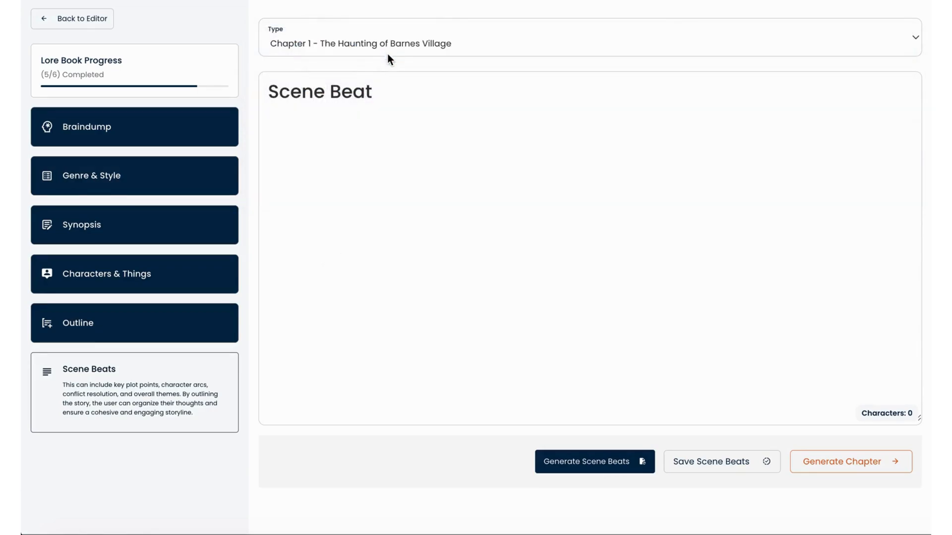
left_click(350, 158)
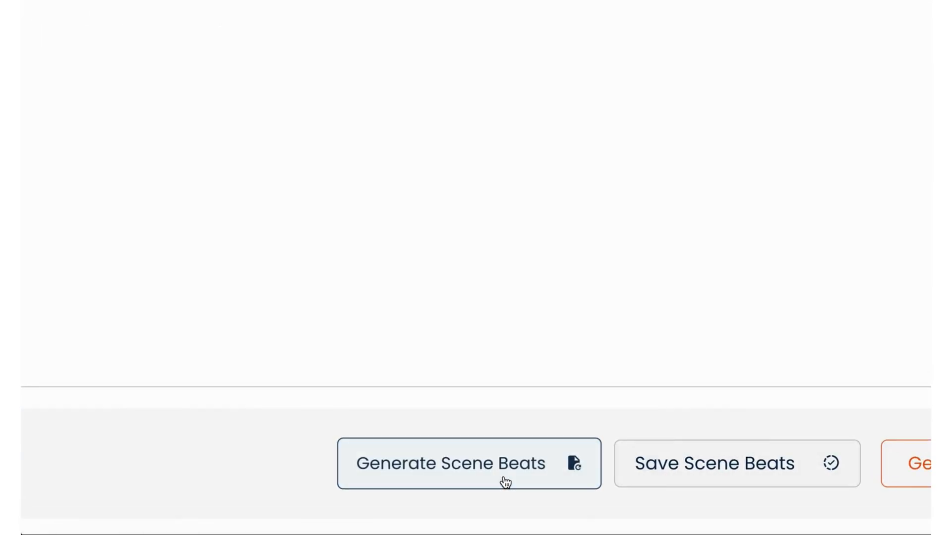
left_click(505, 483)
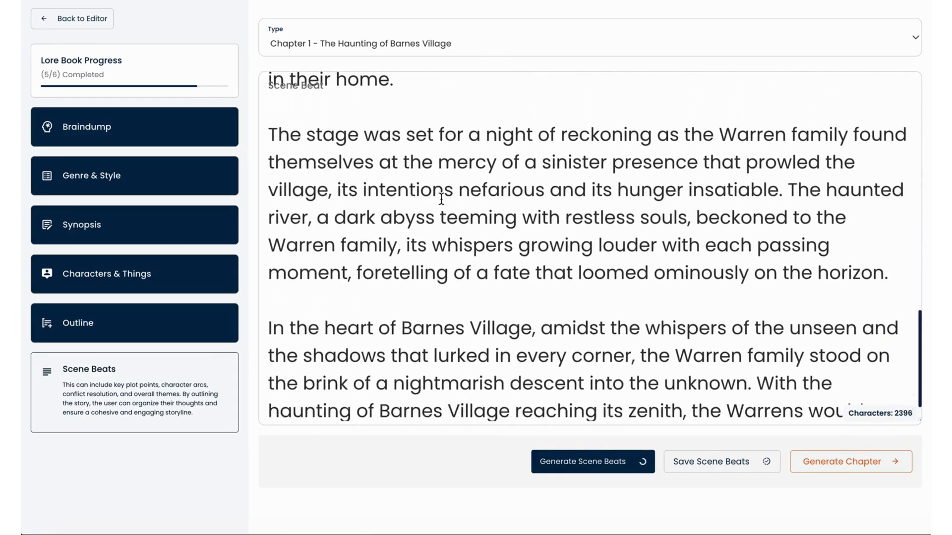
left_click(723, 463)
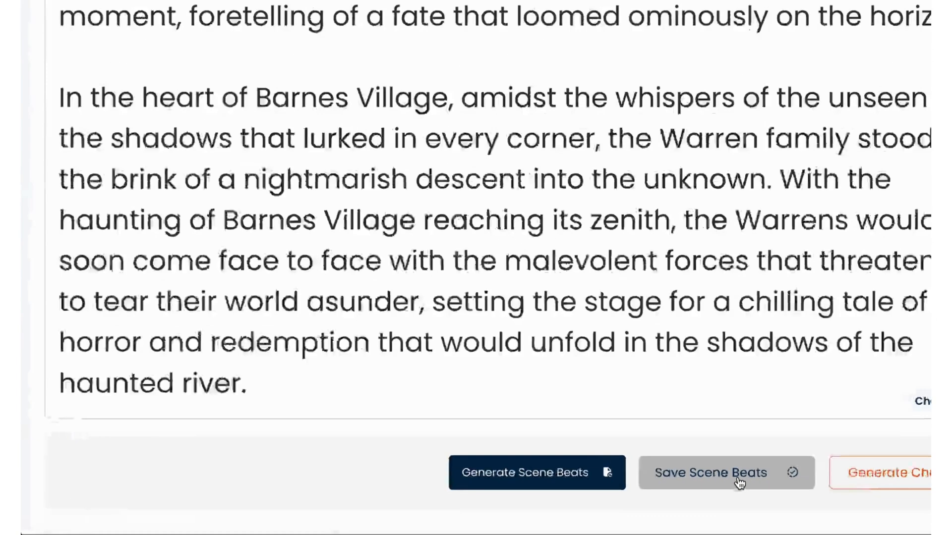
scroll(648, 340, "up", 5)
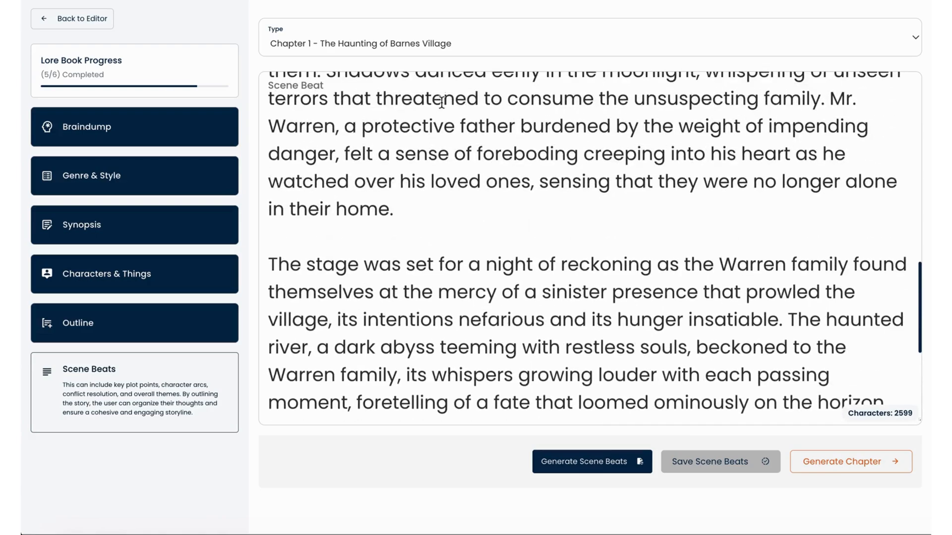
Show the scene beats of "Chapter 2 - Unveiling the Paranormal Activities" and return to those of Chapter 1
left_click(462, 45)
left_click(456, 50)
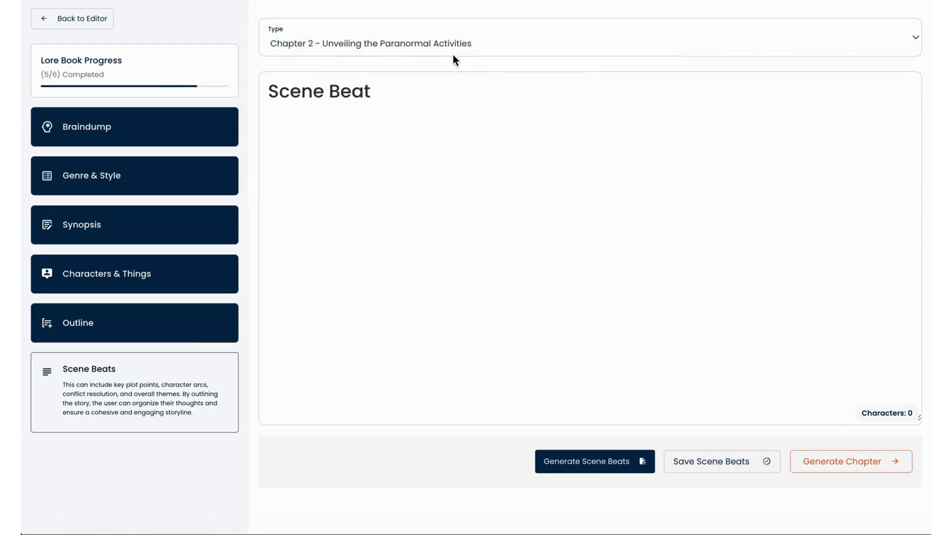
left_click(420, 179)
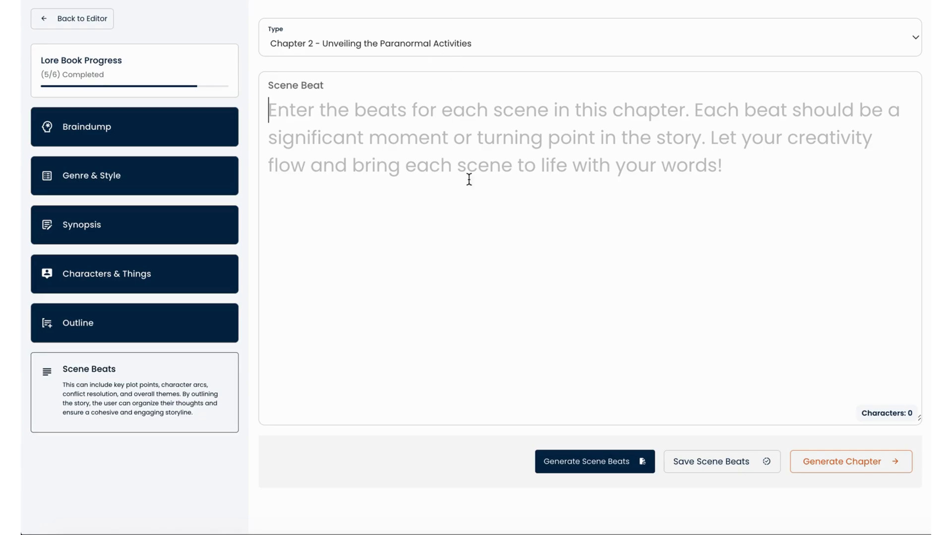
left_click(602, 469)
left_click(414, 42)
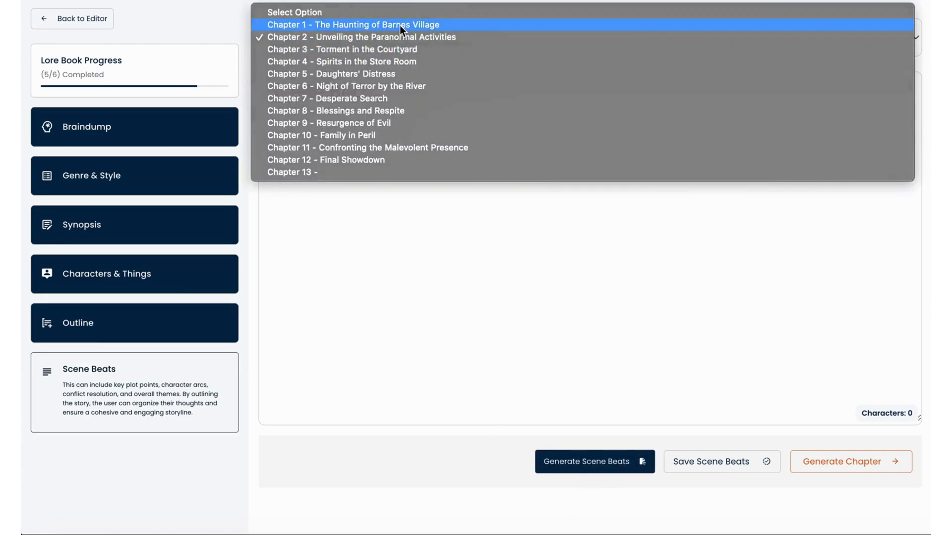
left_click(399, 25)
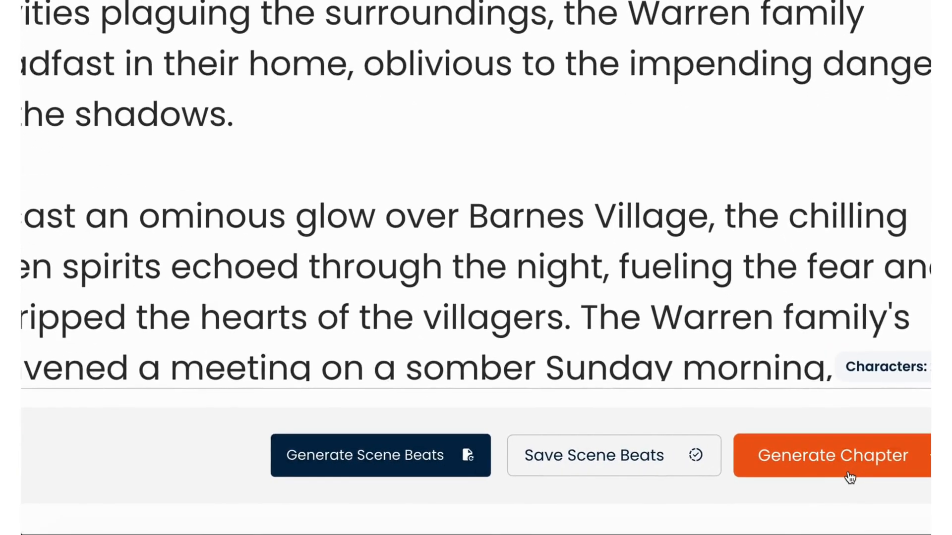
Generate the Chapter 1 text from its scene beats and remove the repeated chapter title and blank line at its start
left_click(825, 472)
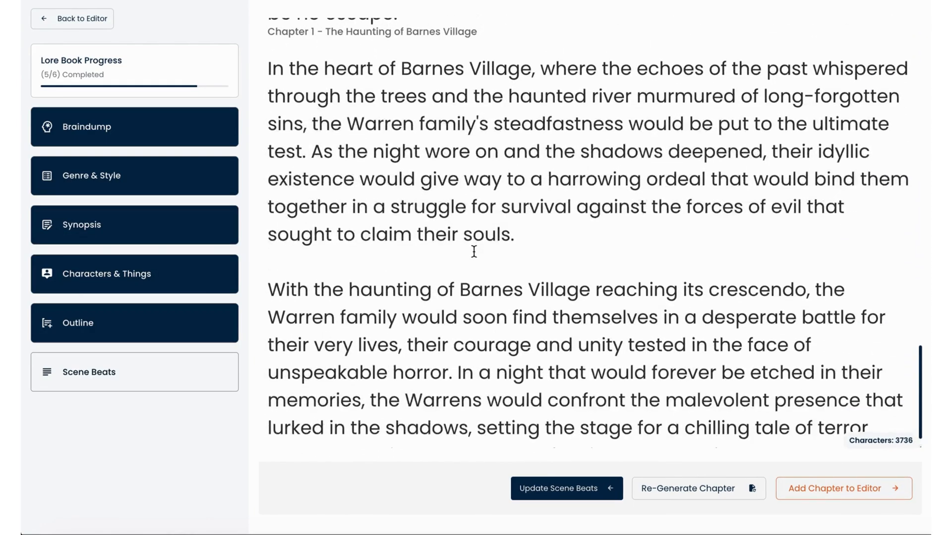
scroll(474, 252, "up", 15)
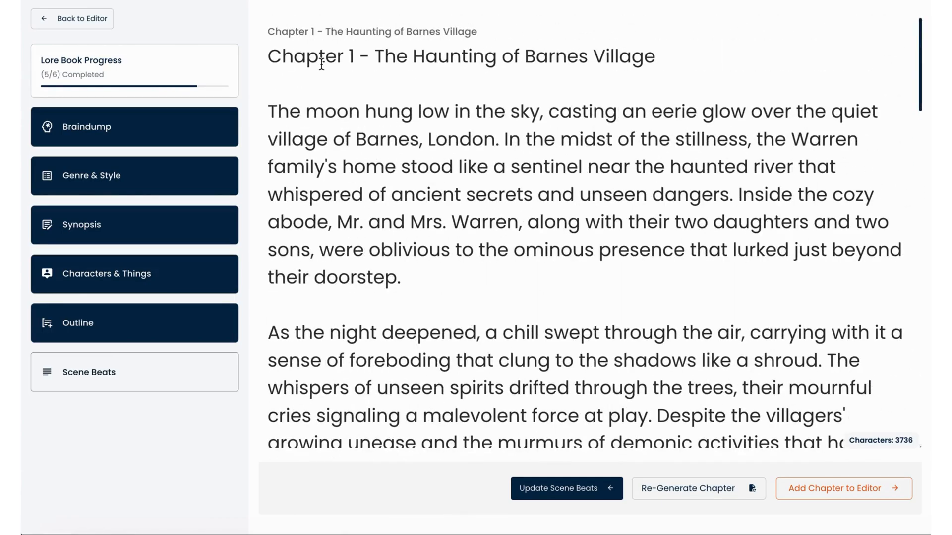
left_click_drag(287, 89, 268, 56)
key("BackSpace")
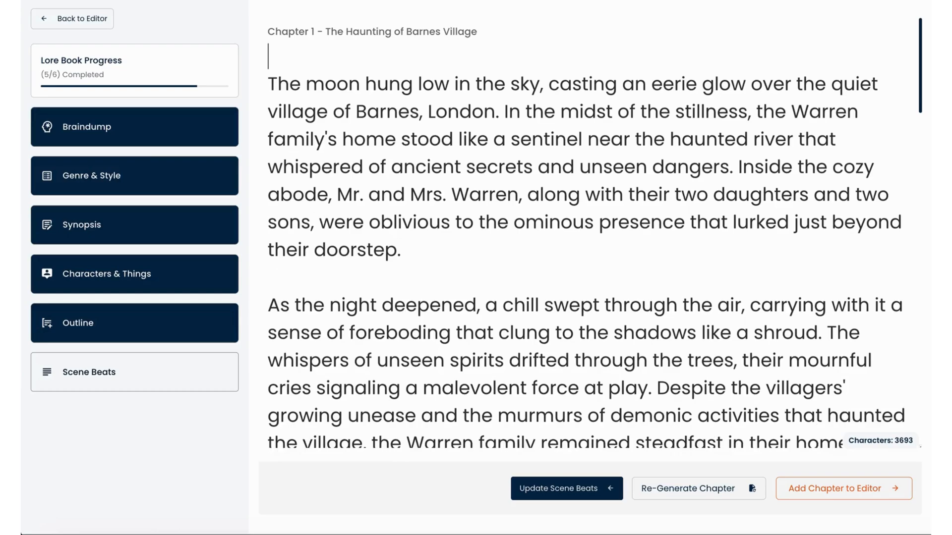
key("BackSpace")
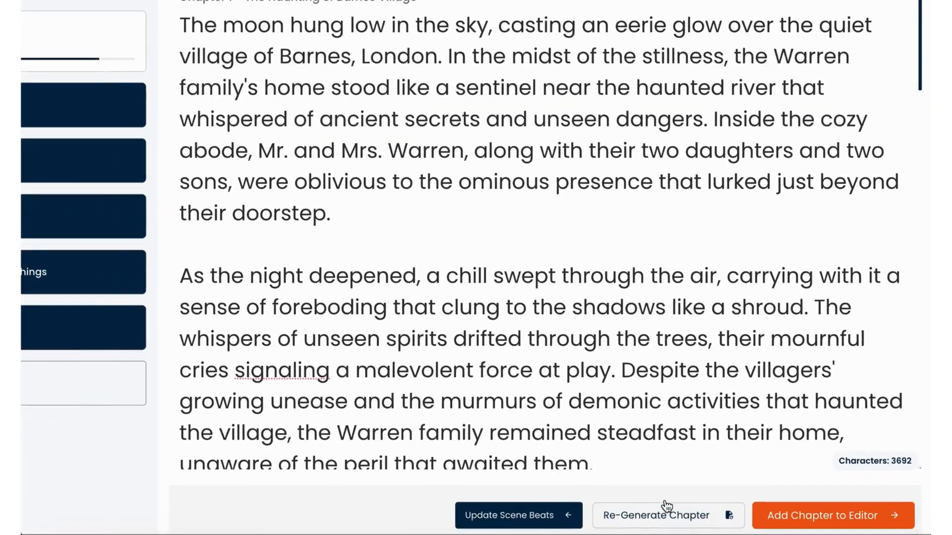
Add the generated Chapter 1 to the editor and look through its text
left_click(813, 515)
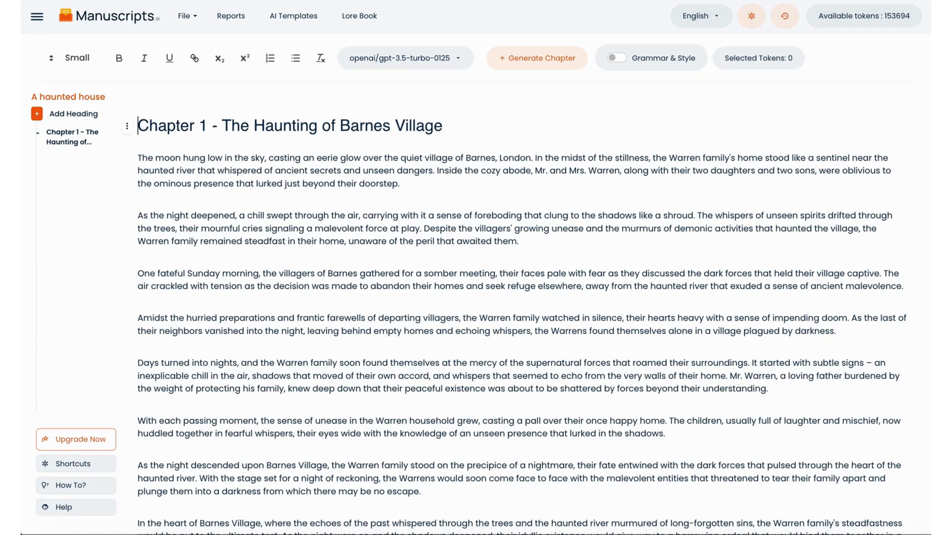
scroll(522, 318, "down", 1)
scroll(411, 346, "down", 5)
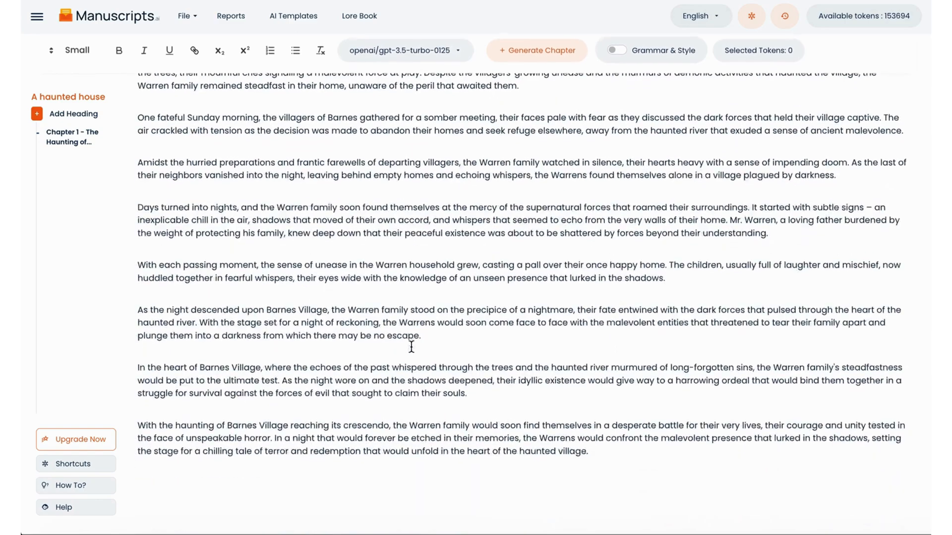
scroll(410, 342, "up", 5)
From the Chapter 1 scene beat options in the editor, return to the Lore Book and advance through the outline to the Scene Beats stage
left_click(128, 115)
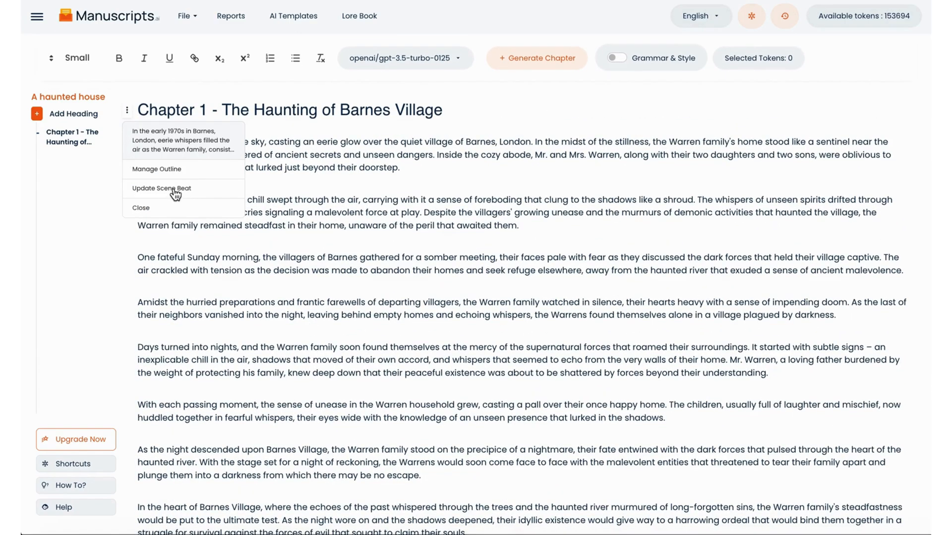
left_click(308, 140)
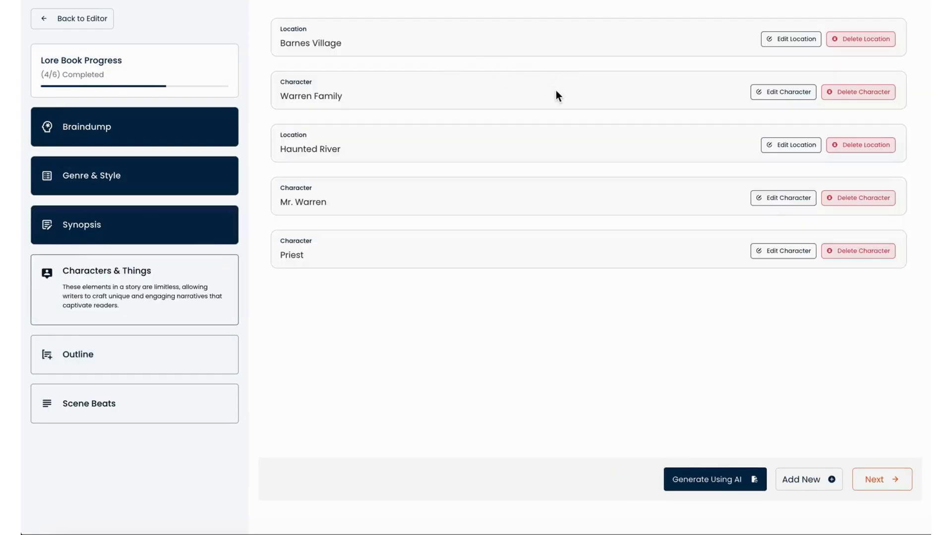
left_click(879, 488)
scroll(550, 293, "down", 10)
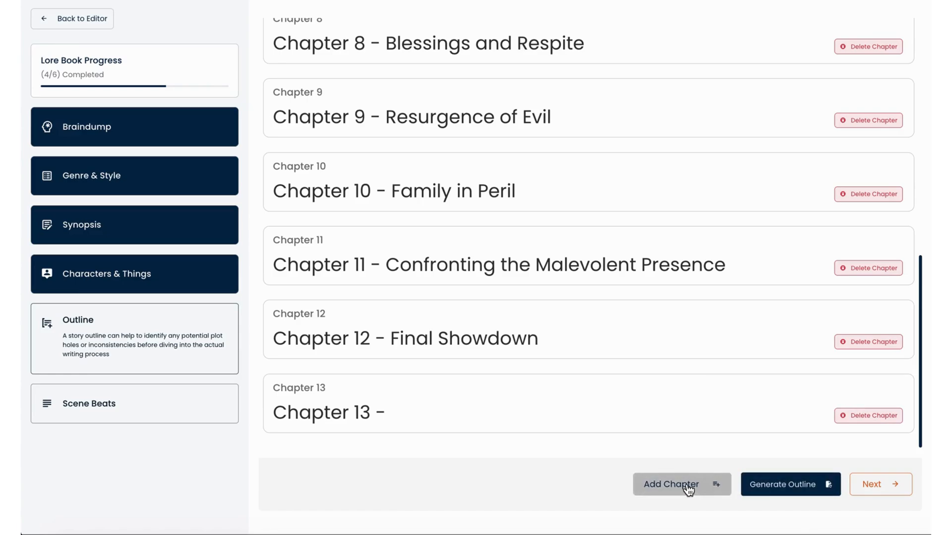
scroll(687, 194, "up", 10)
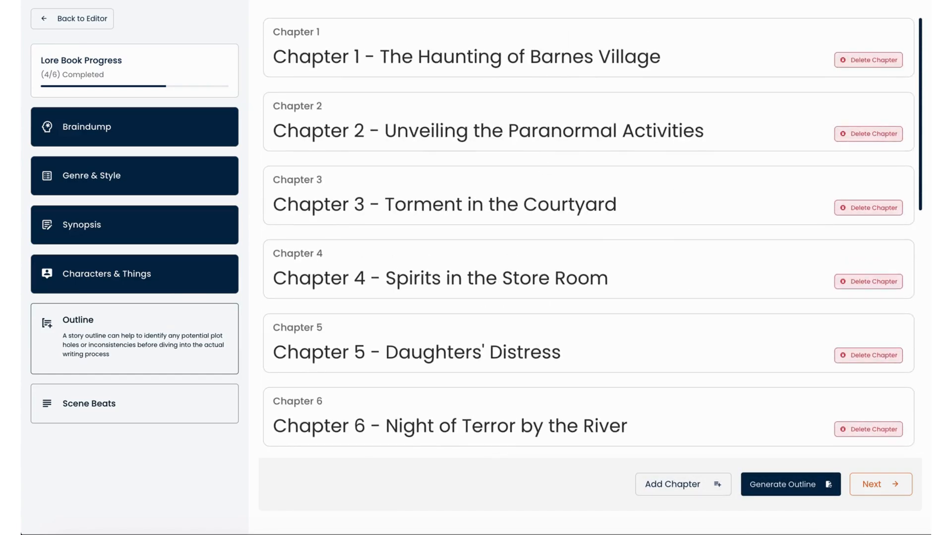
left_click(886, 490)
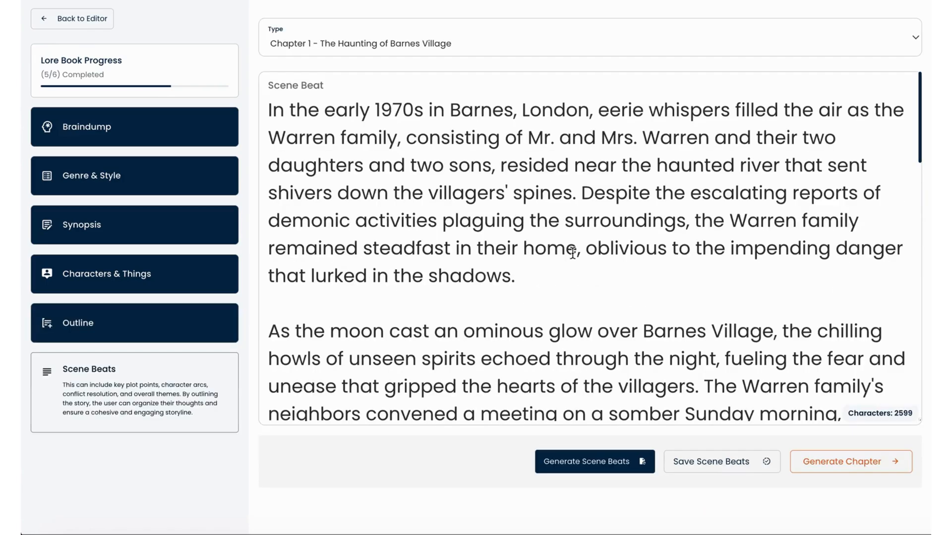
Generate AI scene beats for "Chapter 2 - Unveiling the Paranormal Activities"
left_click(534, 41)
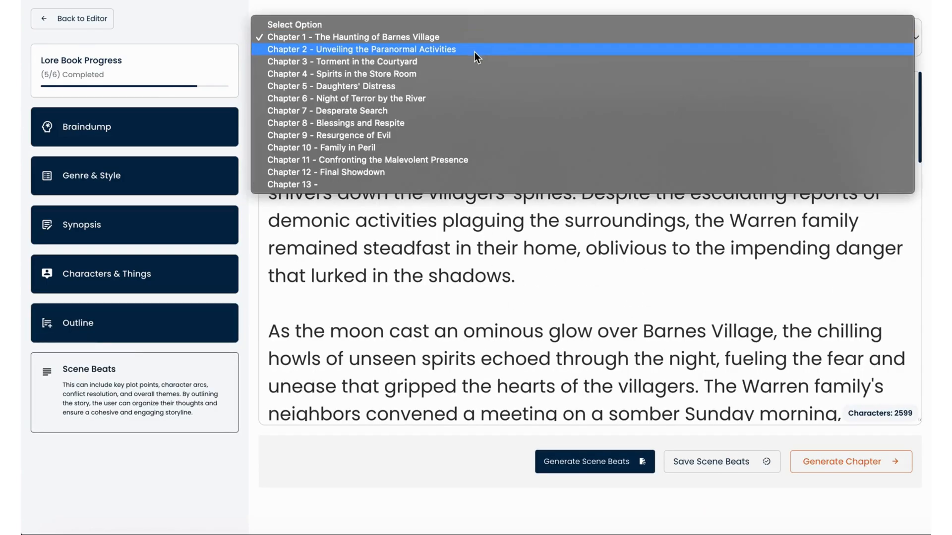
left_click(475, 51)
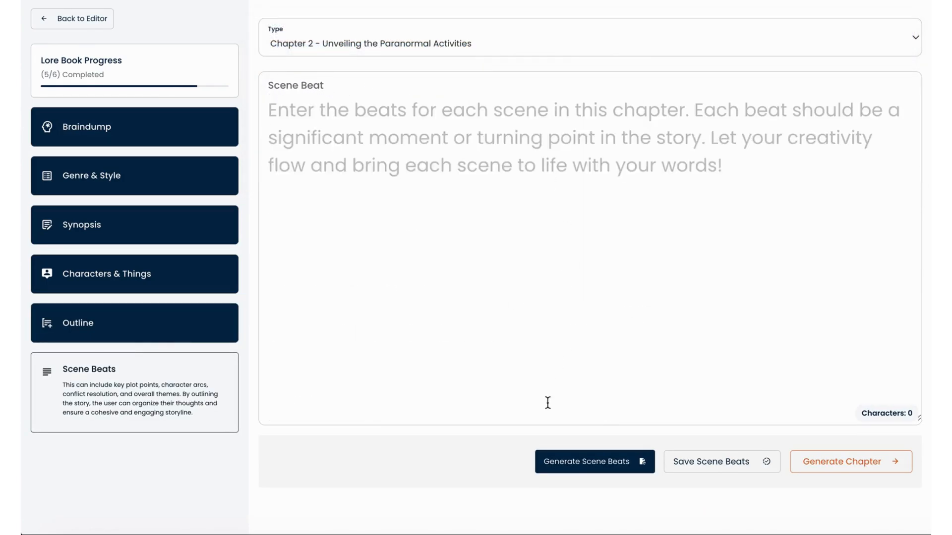
left_click(630, 470)
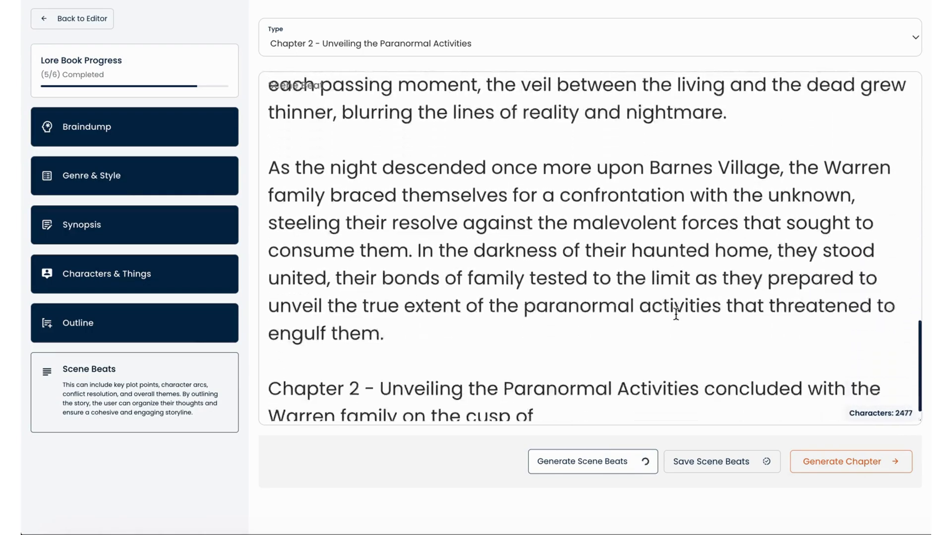
scroll(675, 314, "up", 20)
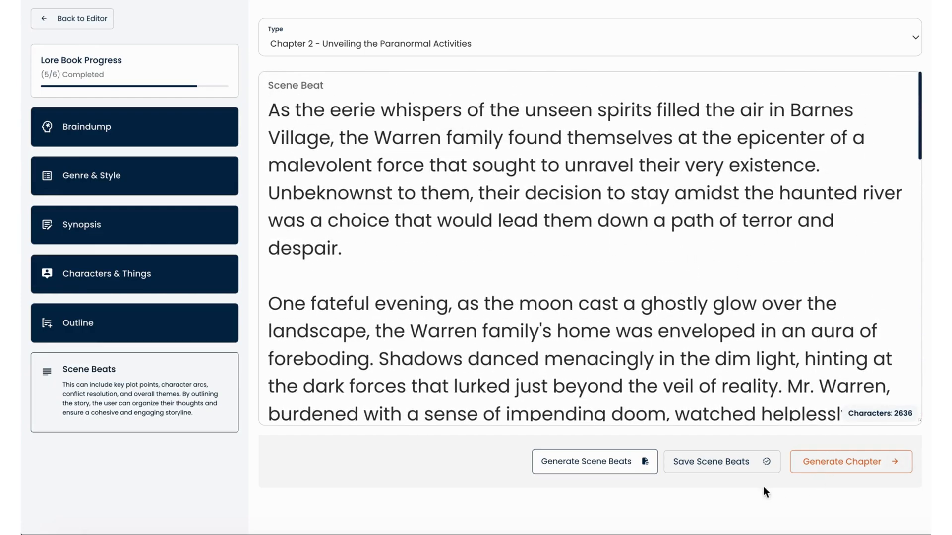
Delete the closing paragraph that starts with the chapter title from the end of the Chapter 2 scene beats
scroll(708, 377, "down", 15)
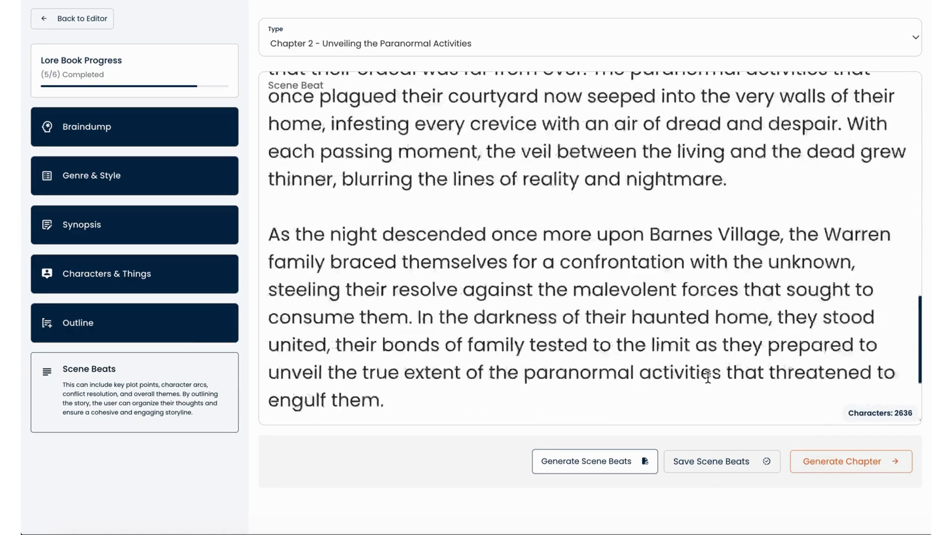
scroll(707, 376, "down", 3)
left_click_drag(776, 399, 288, 299)
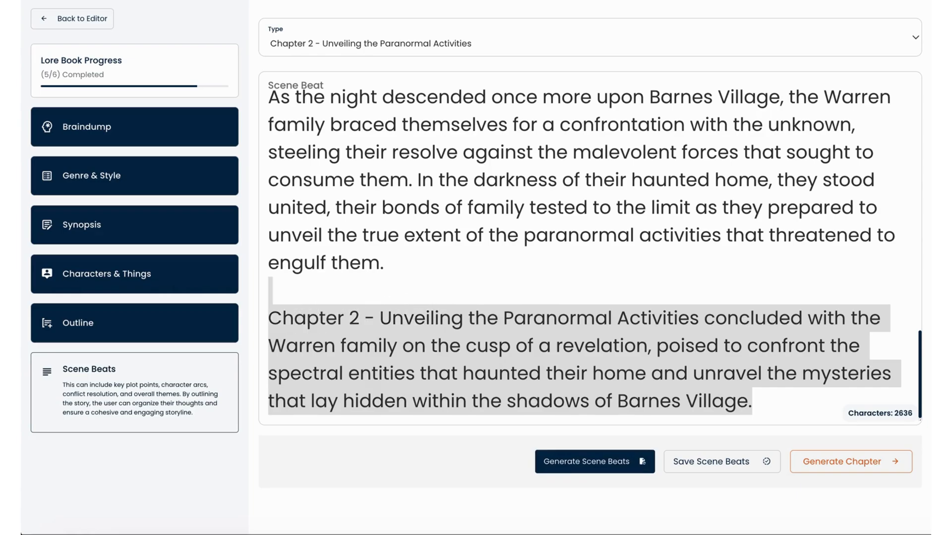
key("BackSpace")
scroll(424, 199, "up", 15)
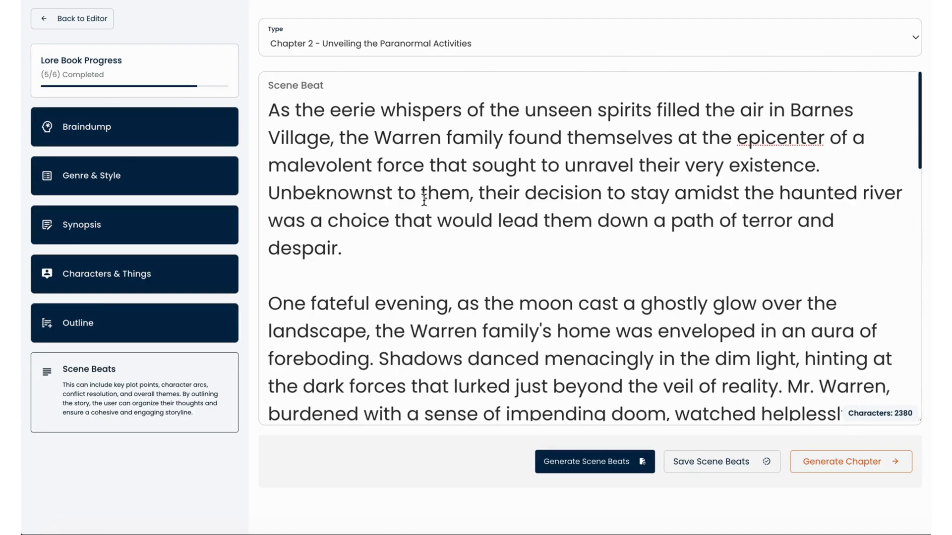
Generate the Chapter 2 text from its scene beats and remove the repeated chapter title at its start
left_click(850, 477)
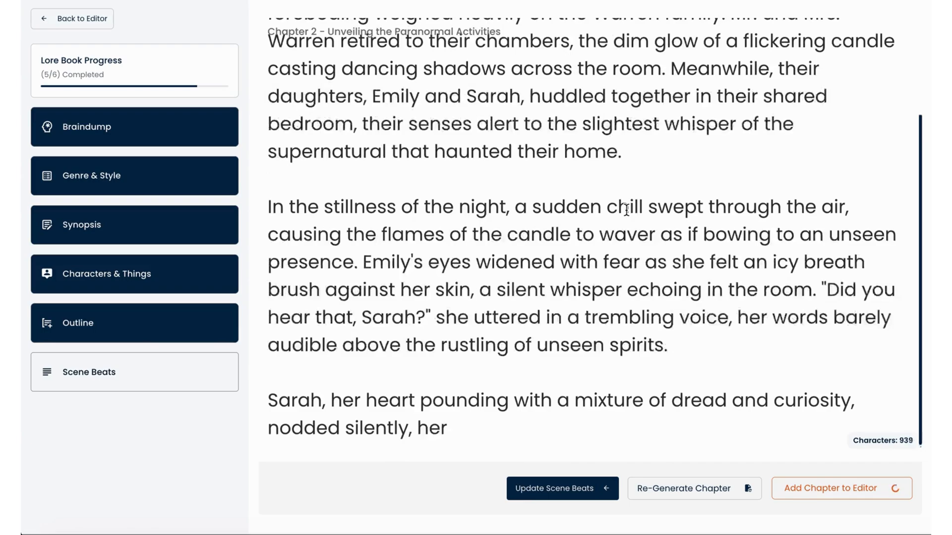
scroll(626, 210, "up", 3)
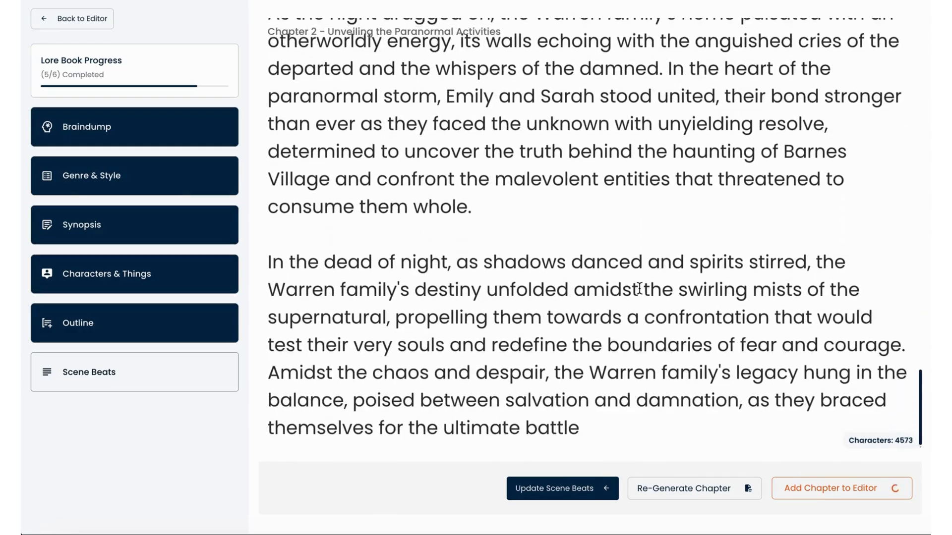
scroll(640, 289, "up", 6)
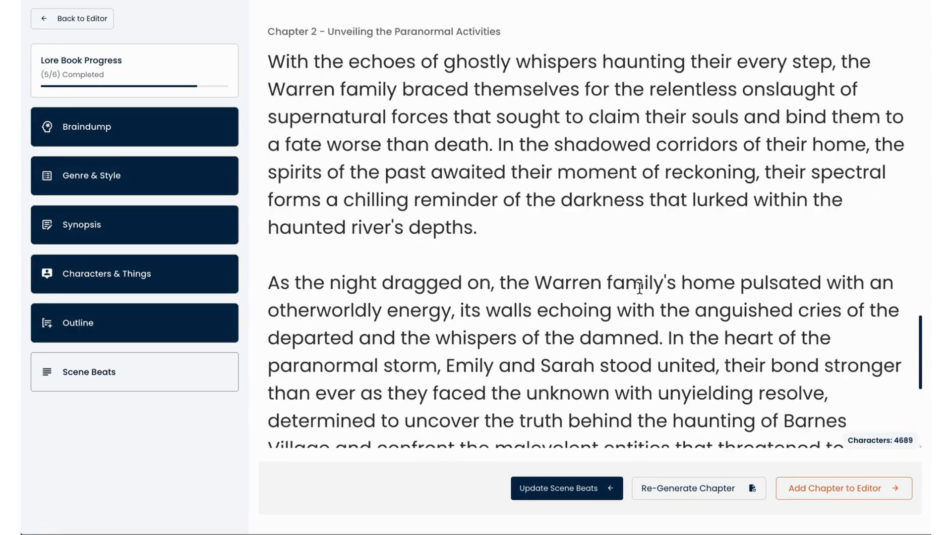
scroll(639, 289, "down", 6)
scroll(639, 289, "up", 20)
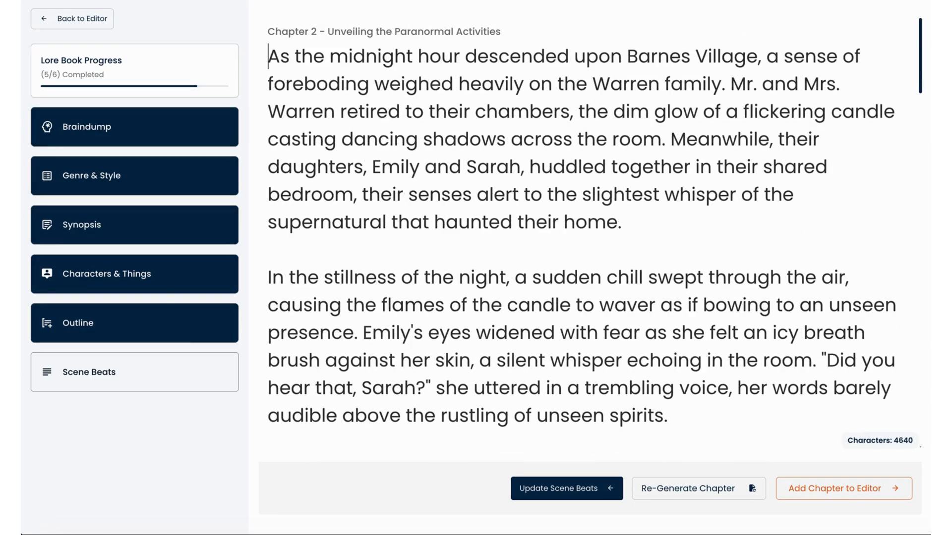
Add the generated Chapter 2 to the editor and insert a line break between the end of Chapter 1 and the Chapter 2 heading
left_click(845, 492)
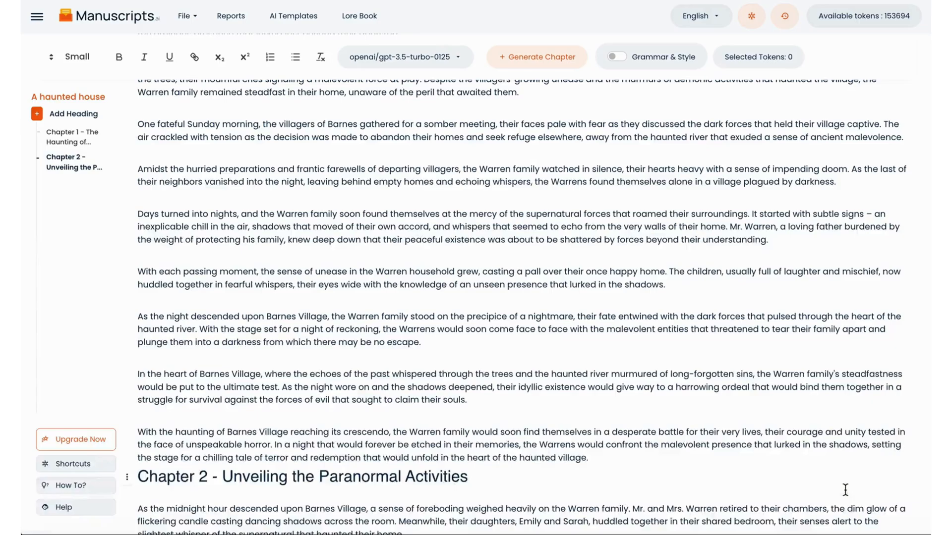
scroll(426, 376, "down", 2)
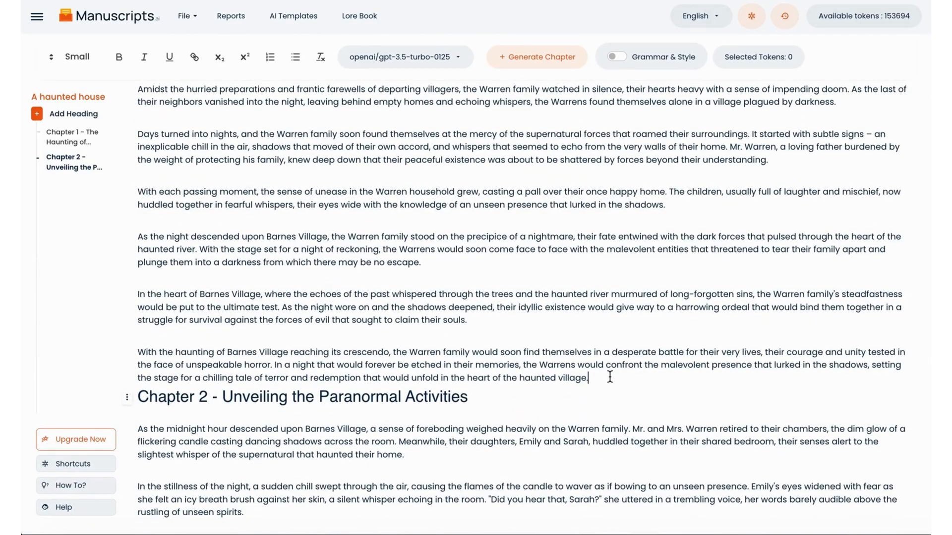
scroll(525, 444, "down", 4)
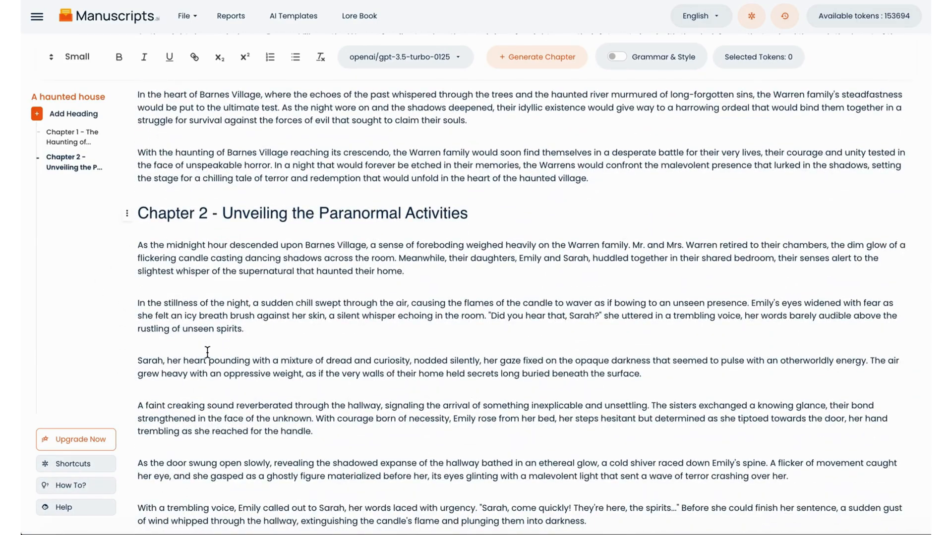
Look through the text of both chapters in the editor, jumping between the Chapter 1 and Chapter 2 headings
scroll(207, 352, "down", 3)
scroll(208, 352, "up", 14)
scroll(207, 352, "down", 14)
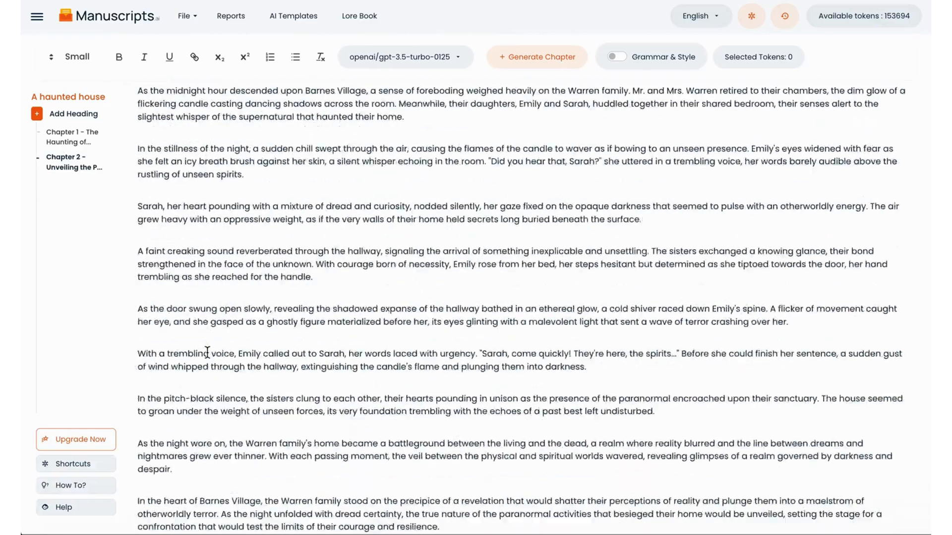
scroll(207, 352, "up", 4)
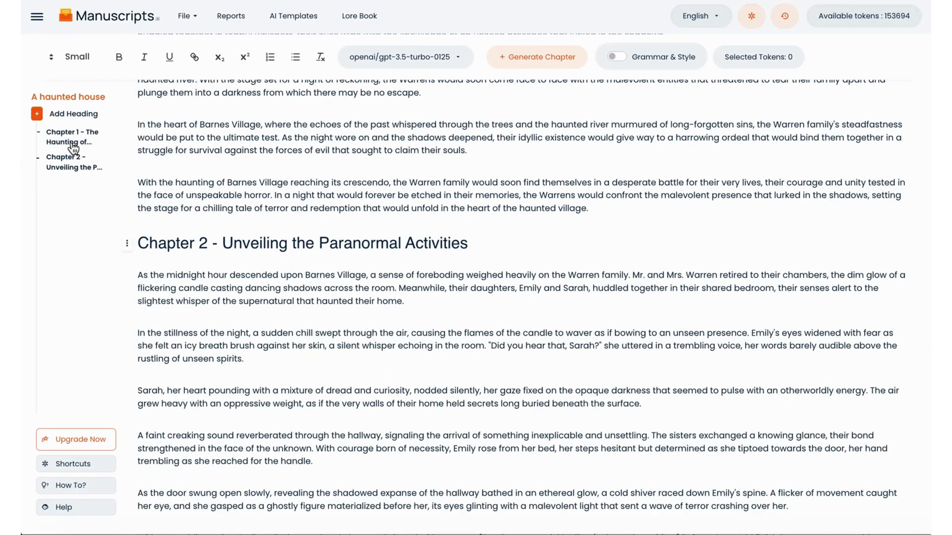
left_click(73, 145)
left_click(73, 168)
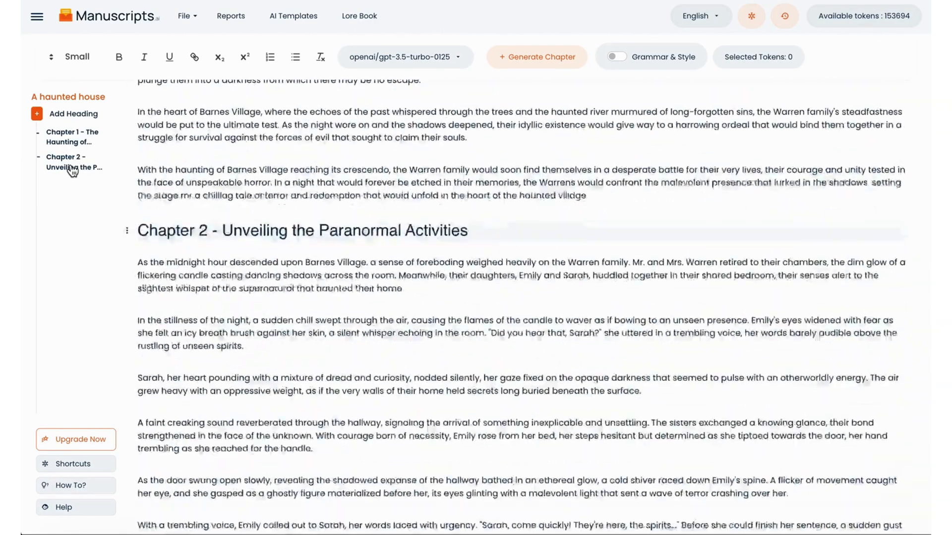
scroll(259, 233, "up", 8)
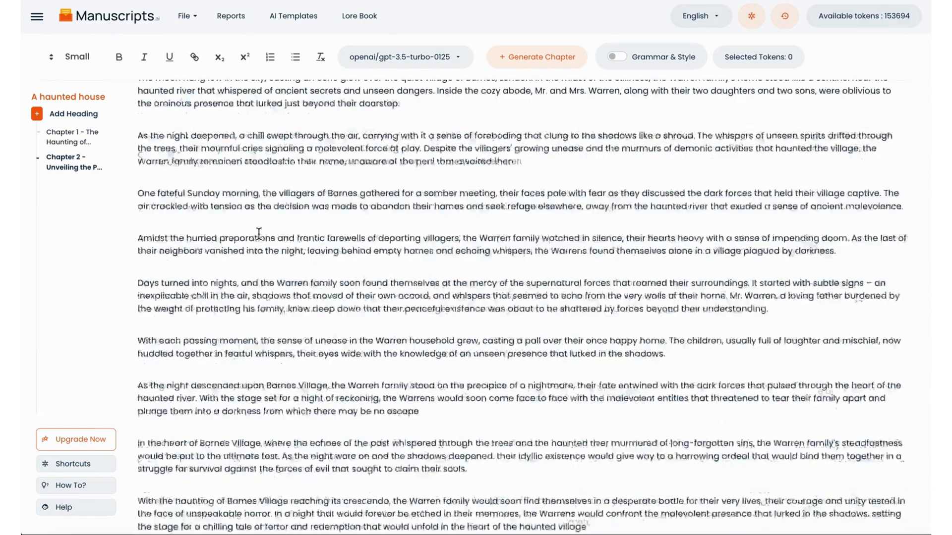
scroll(259, 233, "up", 2)
Paraphrase the Chapter 1 paragraph beginning "As the night deepened" creatively, without a custom prompt, and insert the result below it
triple_click(552, 228)
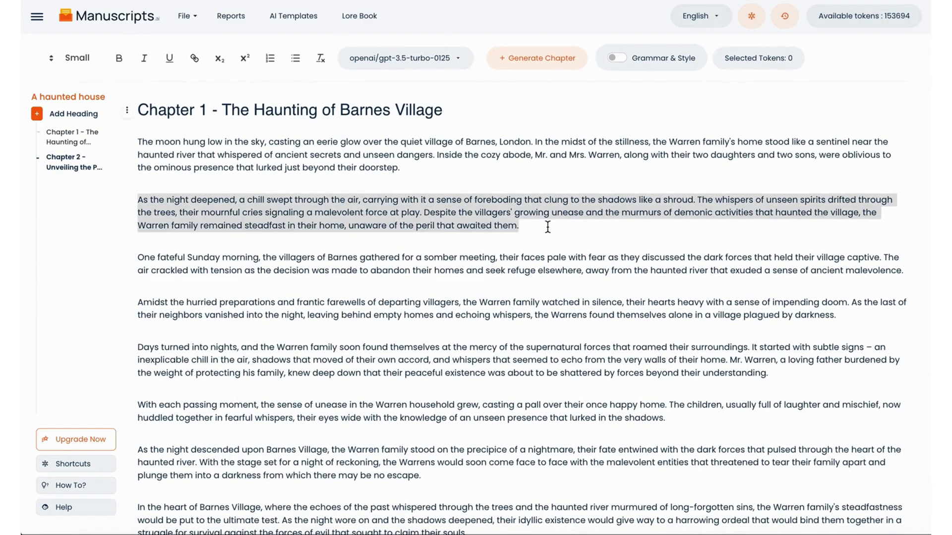
mouse_move(167, 258)
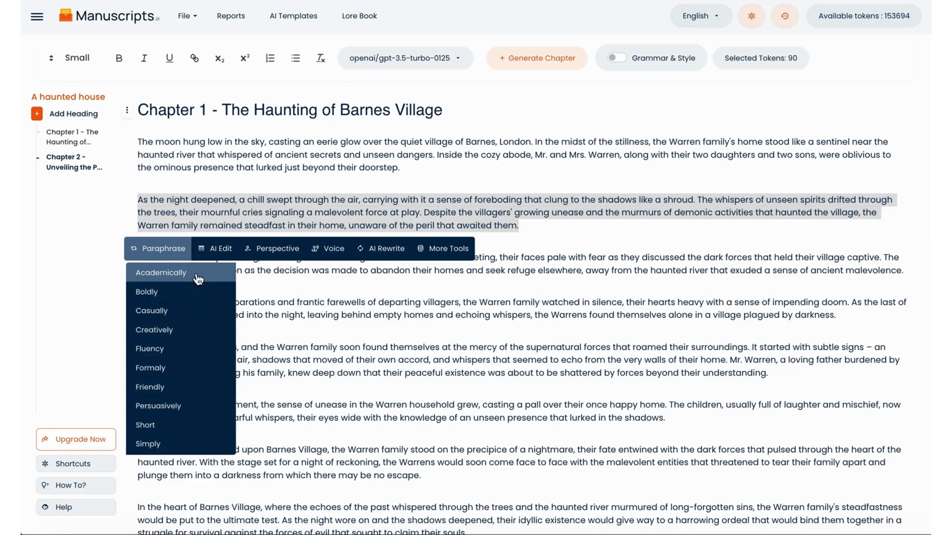
mouse_move(220, 249)
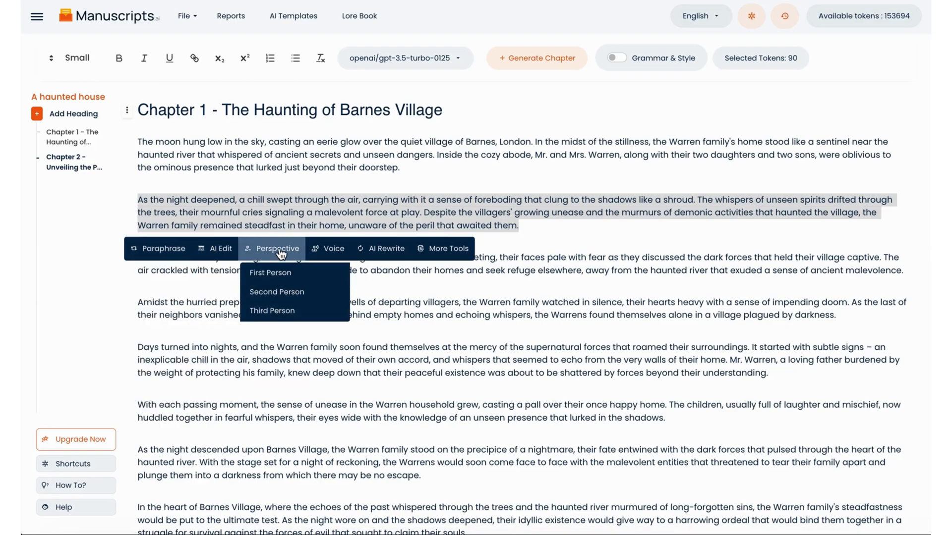
mouse_move(343, 254)
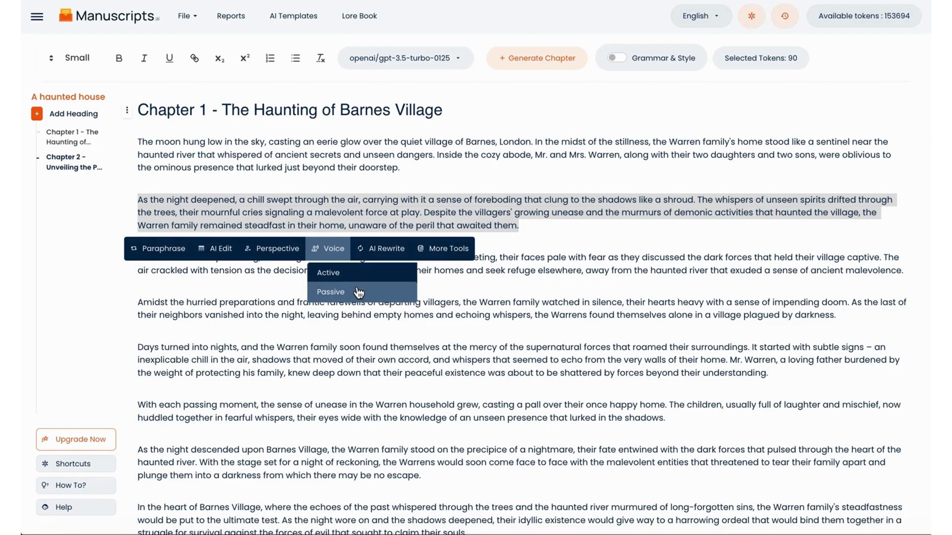
mouse_move(386, 254)
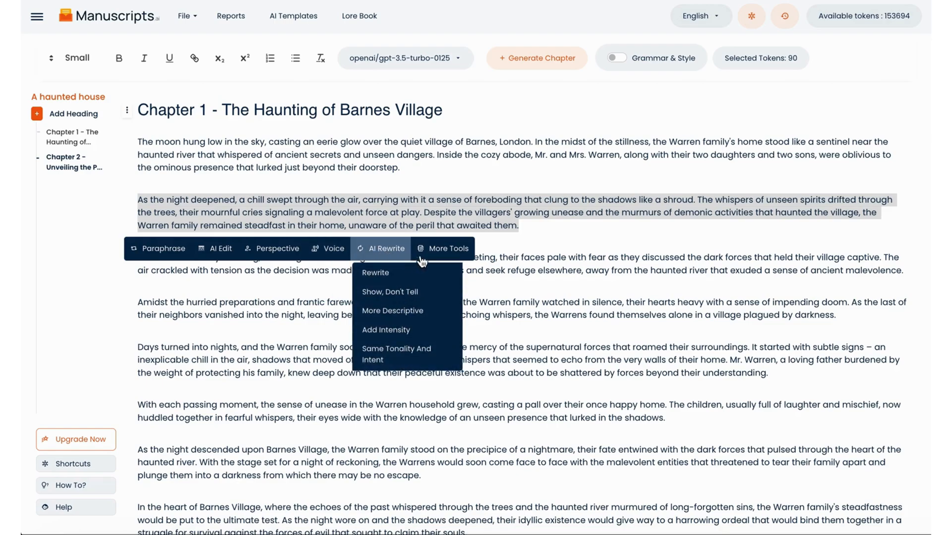
mouse_move(450, 250)
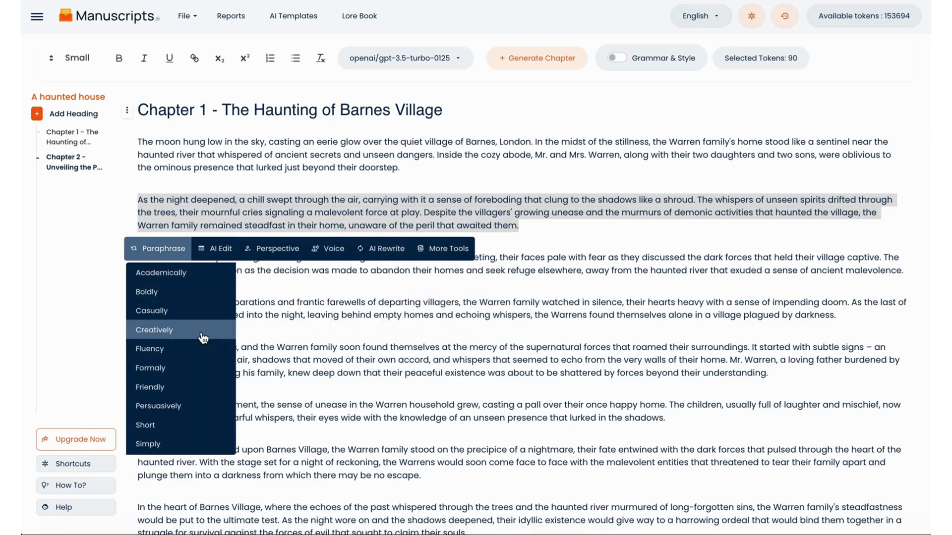
left_click(201, 332)
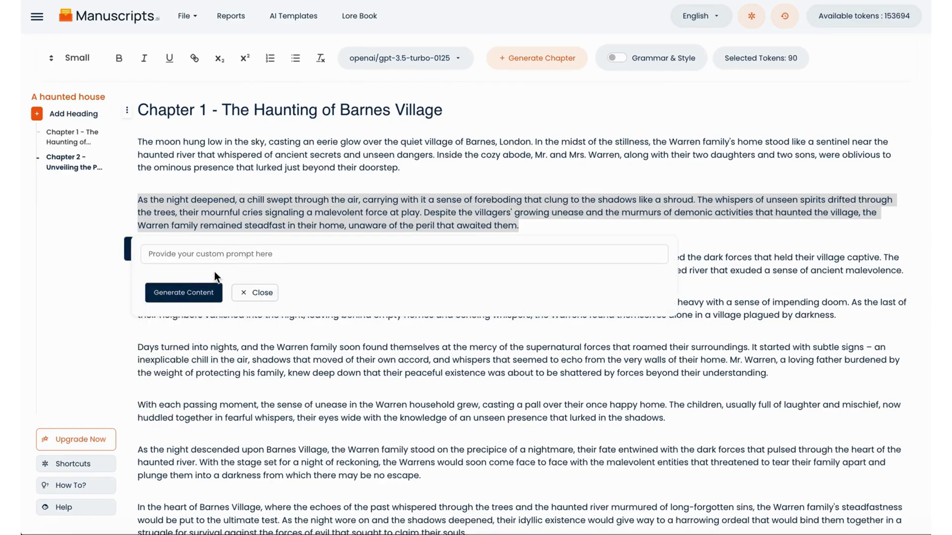
left_click(217, 255)
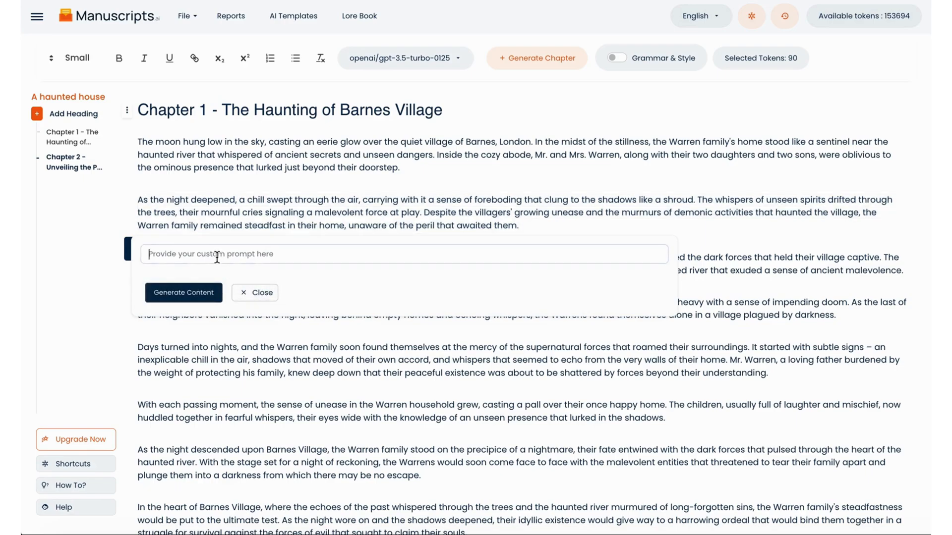
left_click(202, 292)
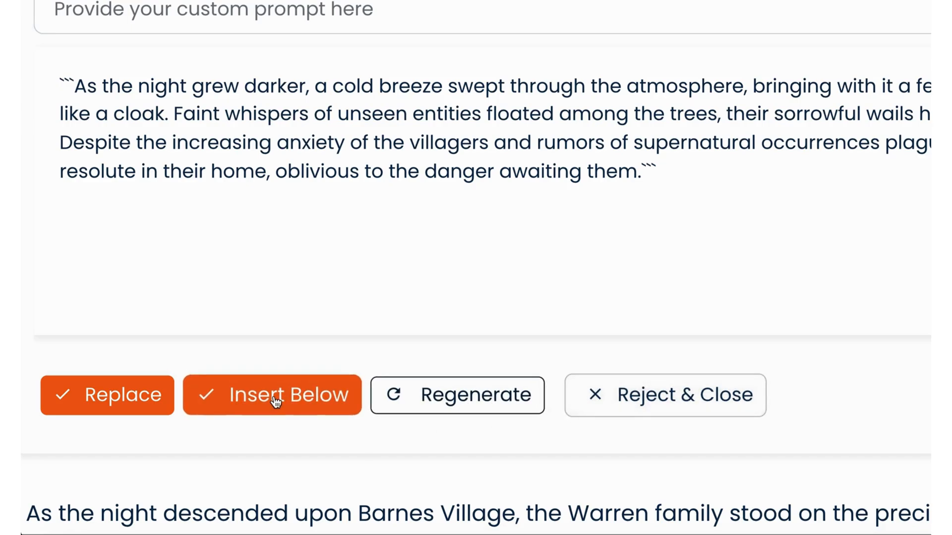
left_click(212, 396)
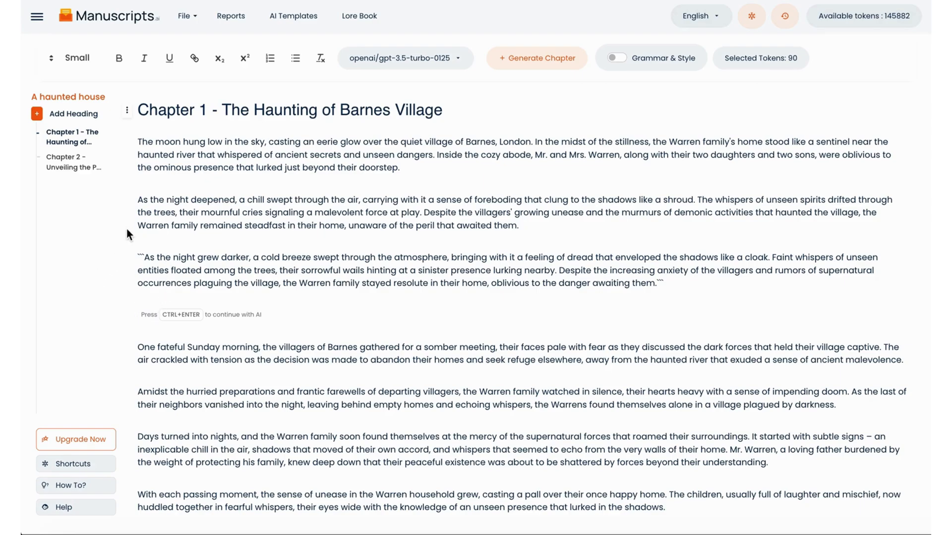
Highlight the inserted paraphrase and the original paragraph above it to compare the two versions
triple_click(138, 255)
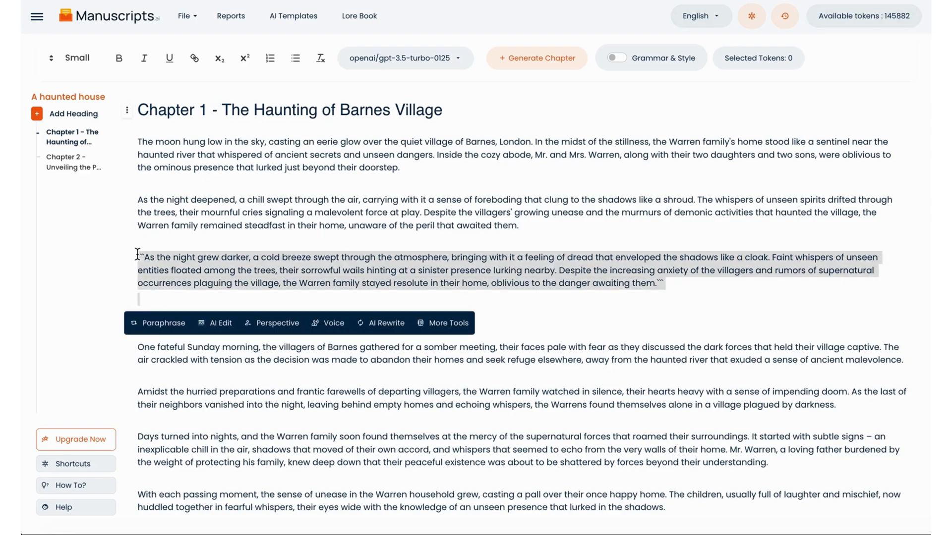
left_click(138, 255)
triple_click(138, 209)
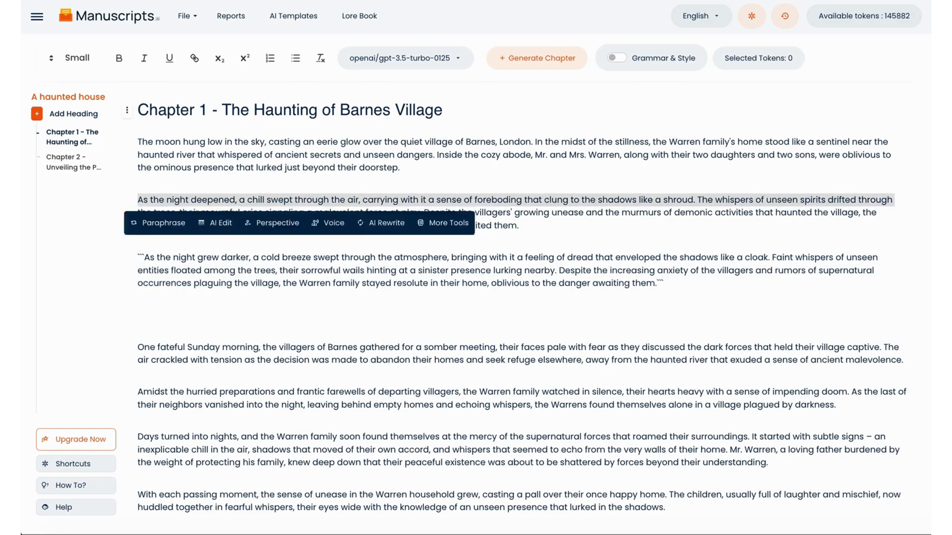
Turn on Grammar & Style checking and review the flagged words in both chapters, including the suggestions for "Amidst"
left_click(158, 248)
left_click(138, 257)
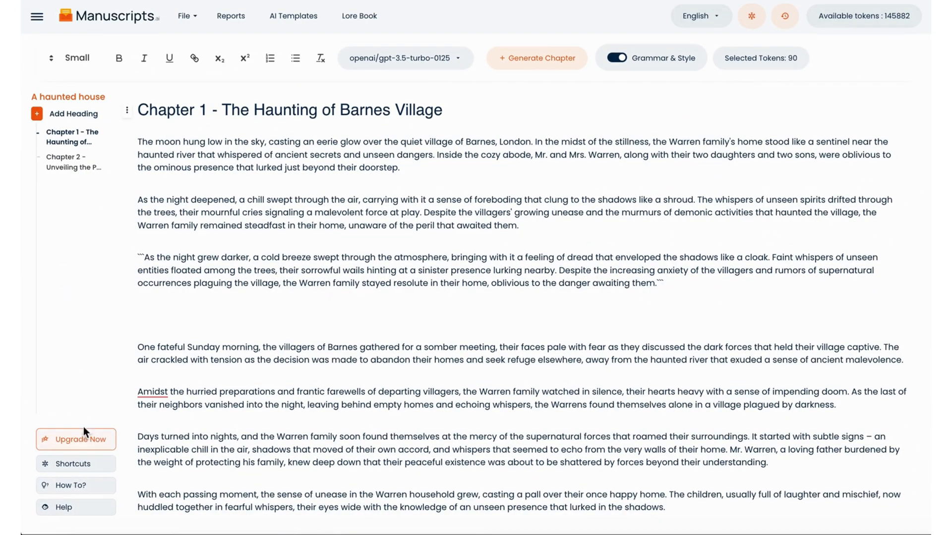
left_click(151, 391)
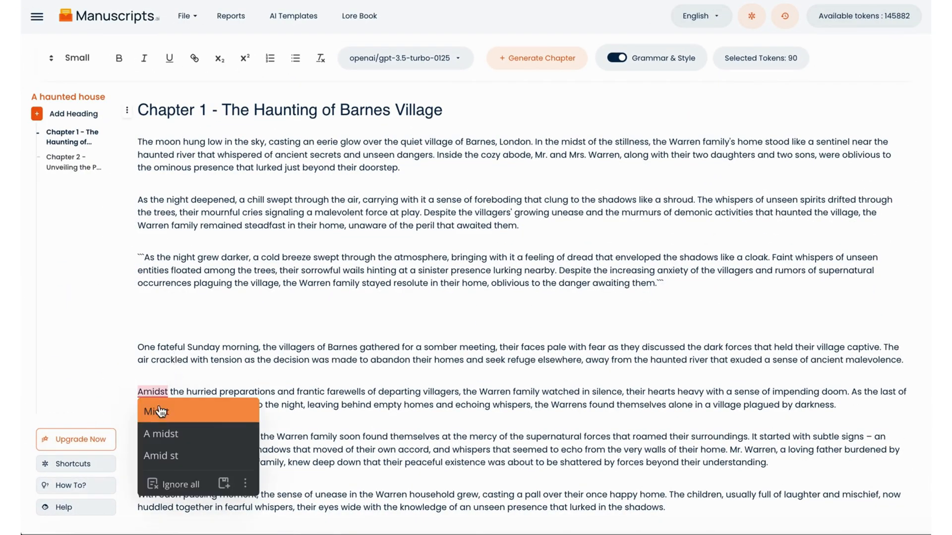
left_click(407, 391)
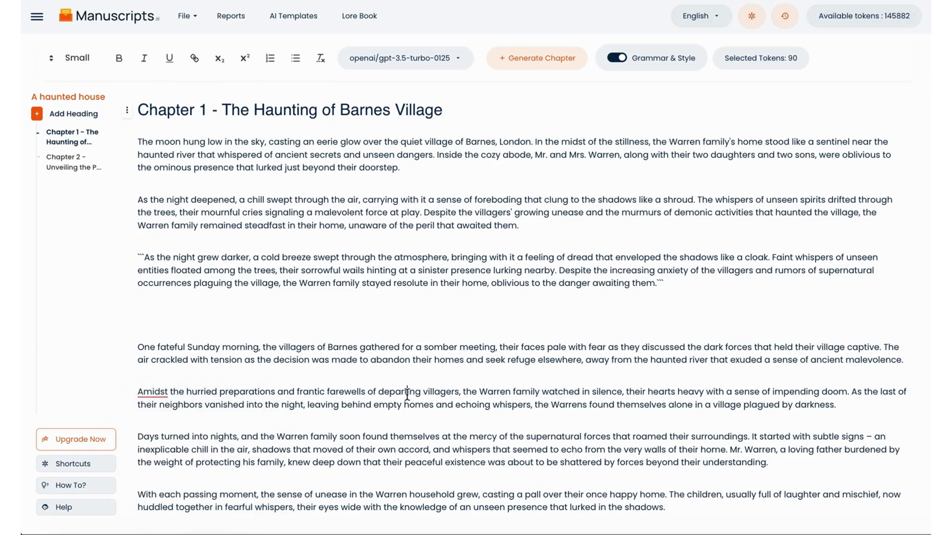
scroll(407, 395, "down", 1)
scroll(407, 395, "down", 10)
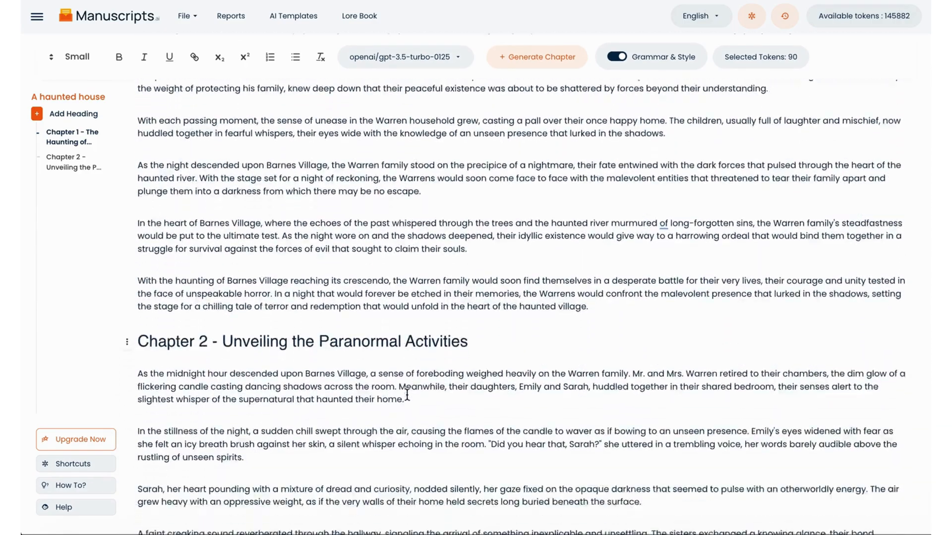
scroll(407, 395, "down", 3)
scroll(407, 395, "up", 15)
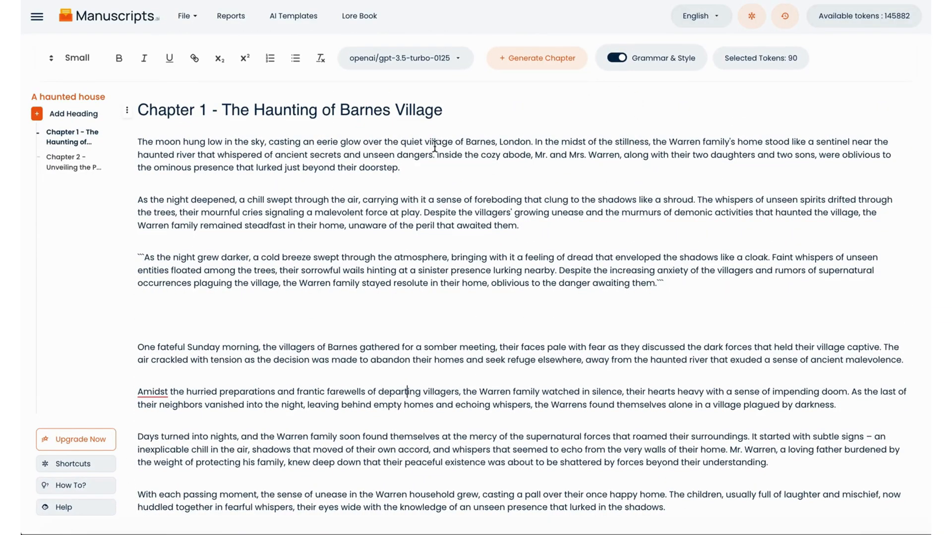
Open the chapter generator to look over the Chapter 2 draft and the scene beats' chapter list, and return to the editor
left_click(525, 64)
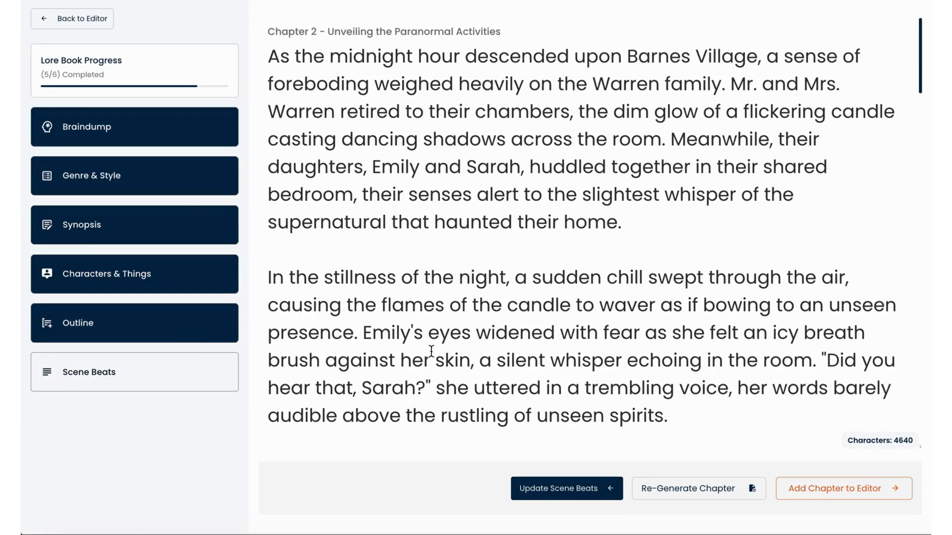
scroll(431, 350, "down", 10)
scroll(431, 350, "up", 10)
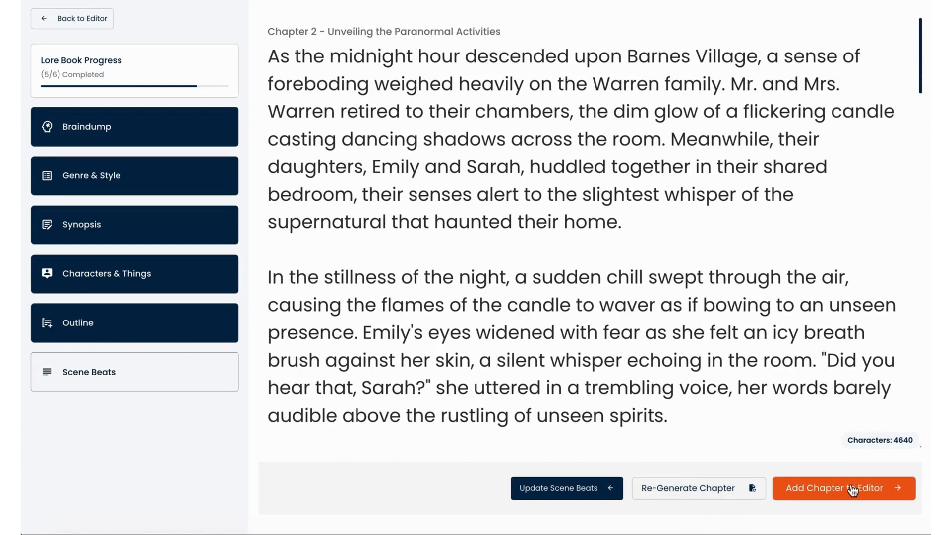
left_click(575, 490)
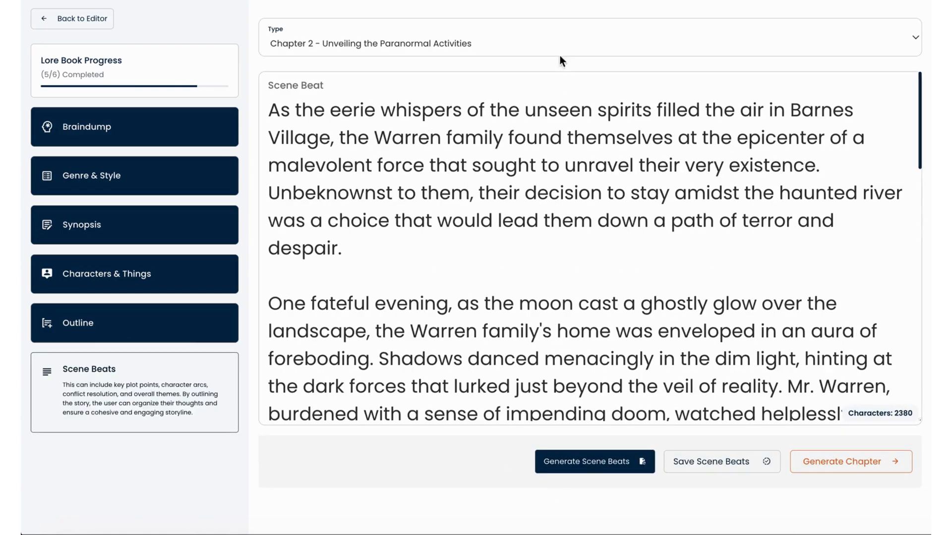
left_click(542, 45)
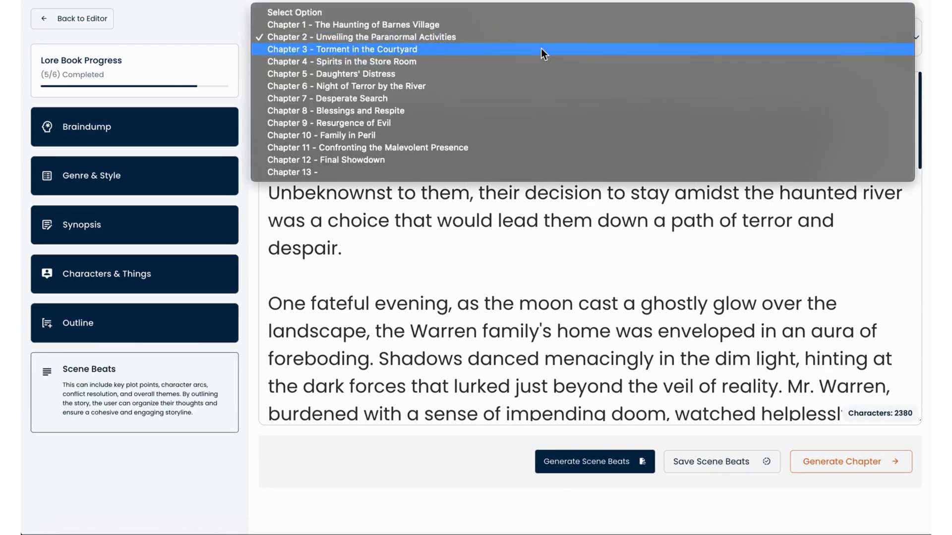
left_click(497, 273)
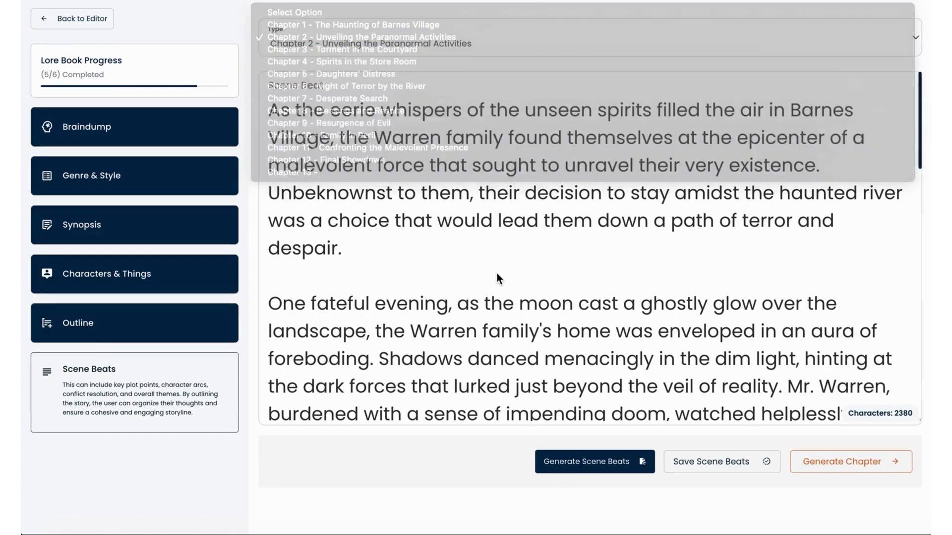
left_click(73, 18)
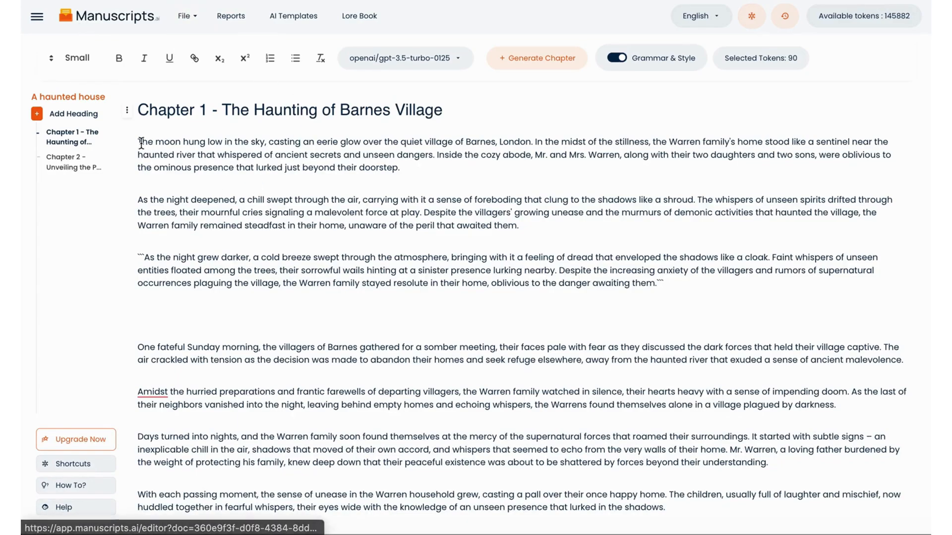
Check the document's import and export options, view the synopsis in the Lore Book, and return to the editor
left_click(195, 18)
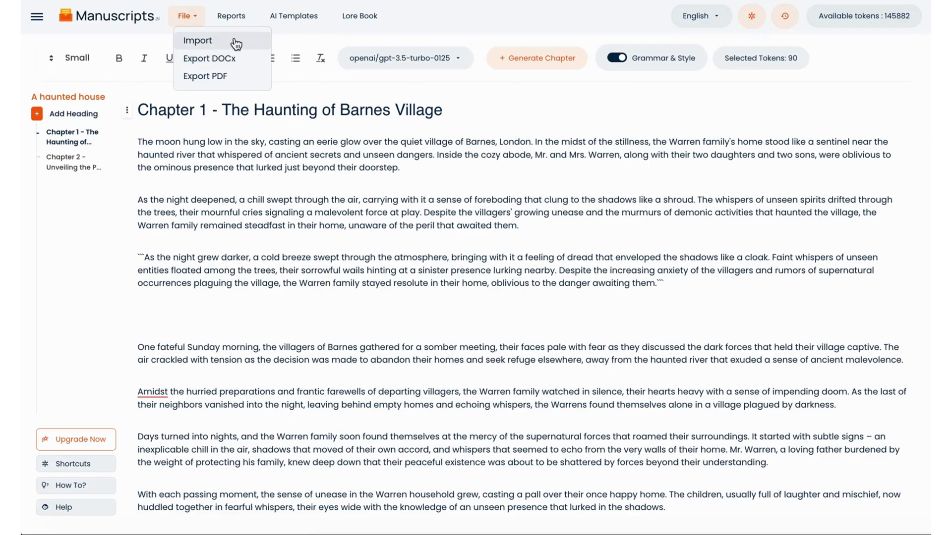
left_click(241, 66)
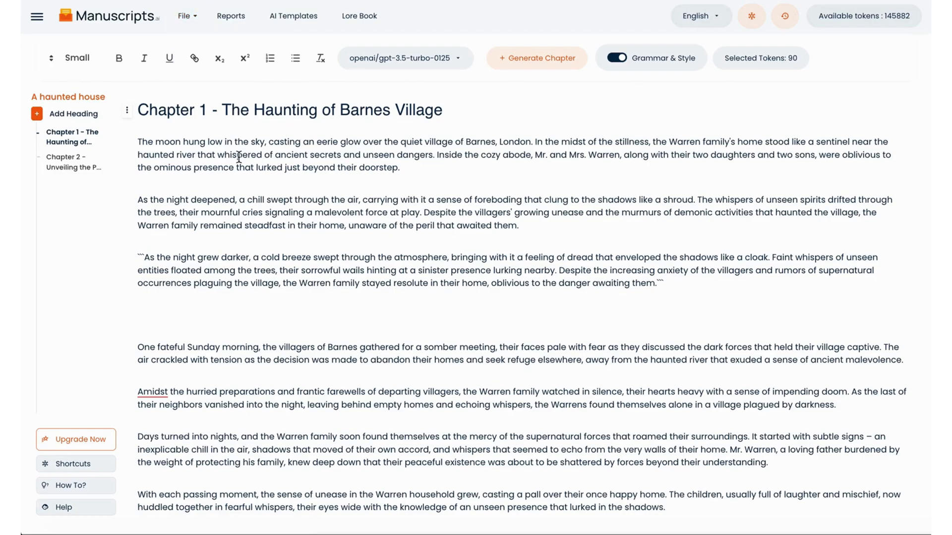
left_click(361, 18)
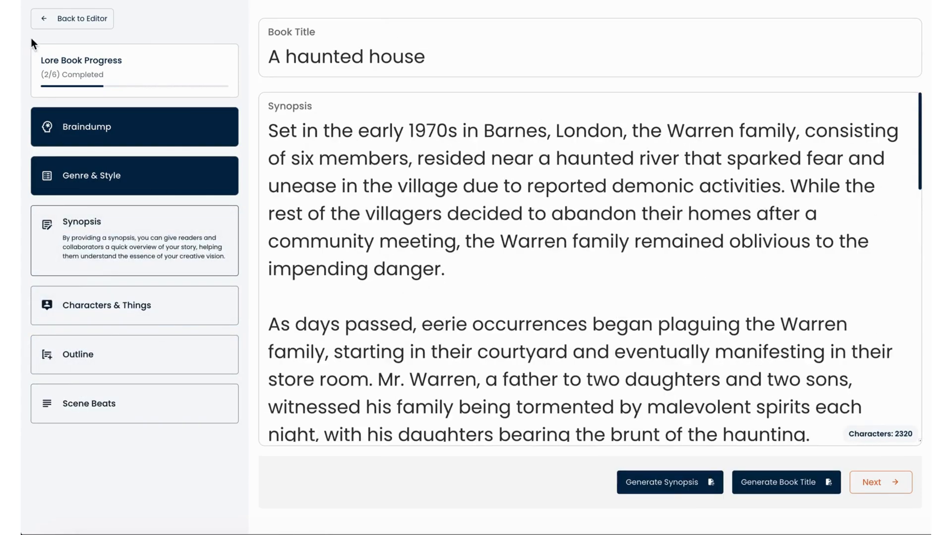
left_click(49, 23)
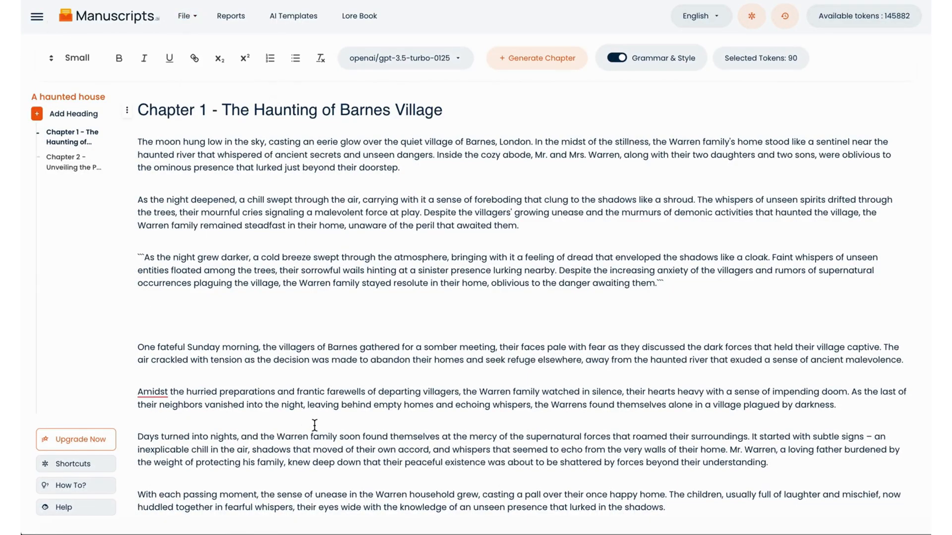
key("super+shift+5")
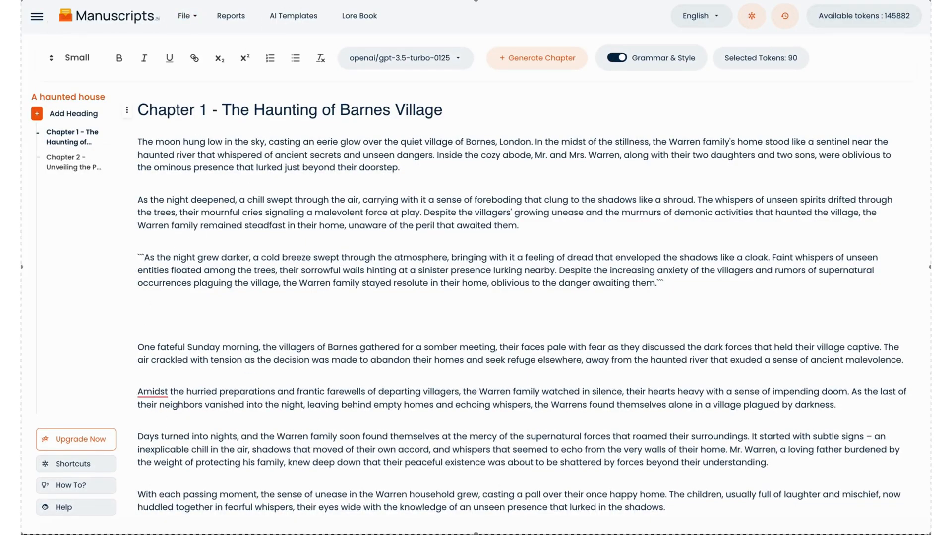